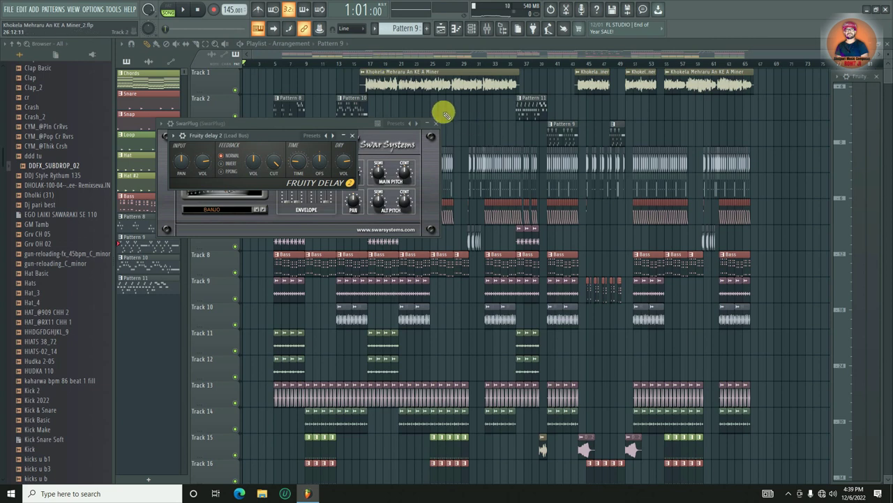
Step: Close the open plugin windows and look over the project's mixer tracks
right_click(480, 123)
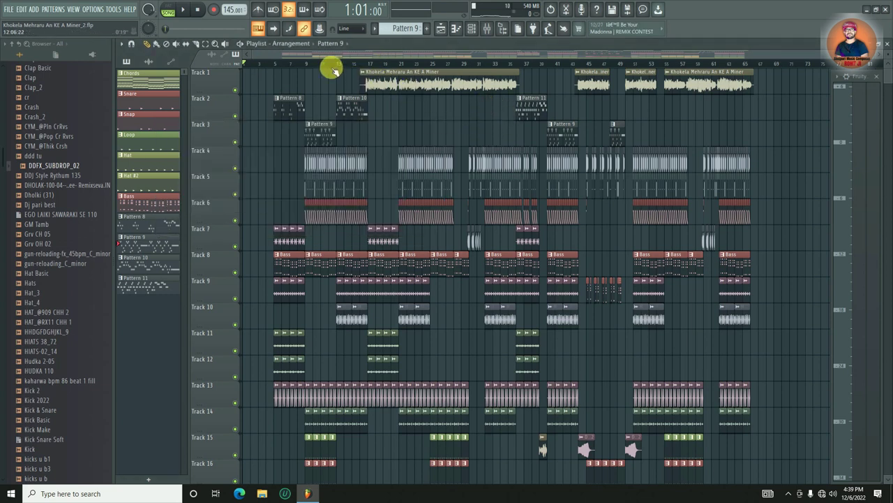
click(486, 31)
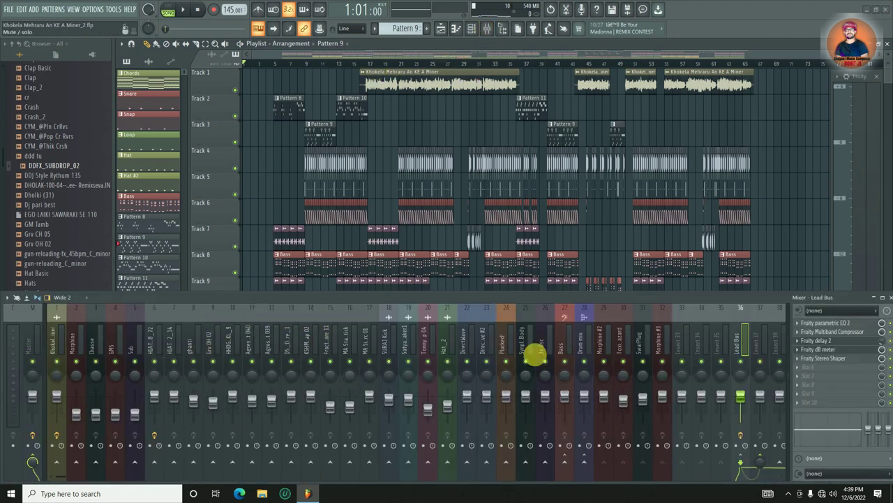
scroll(538, 339, down, 2)
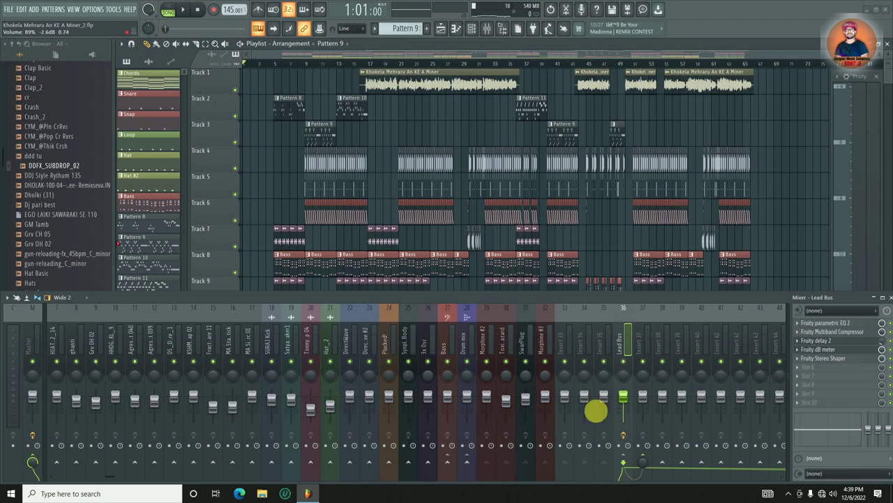
click(885, 297)
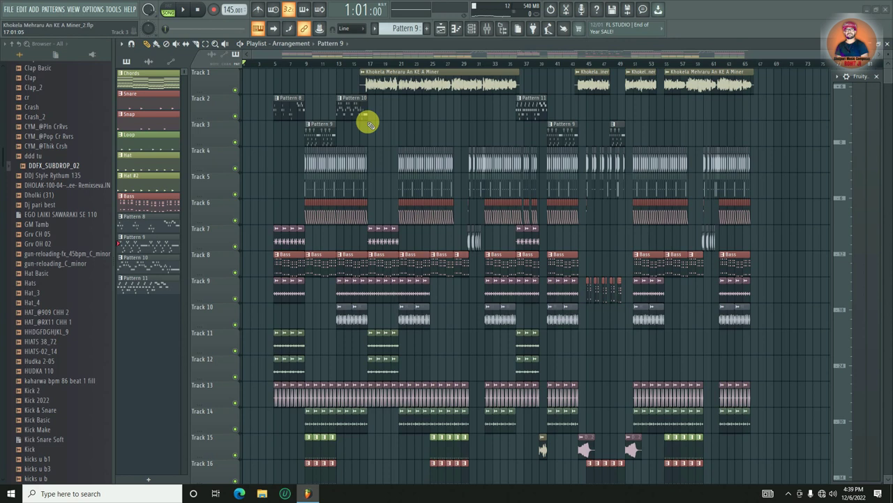
Step: Mute the vocal on Track 1 and render the full song as a WAV named Khokela Mehraru An KE A Miner_T
click(236, 90)
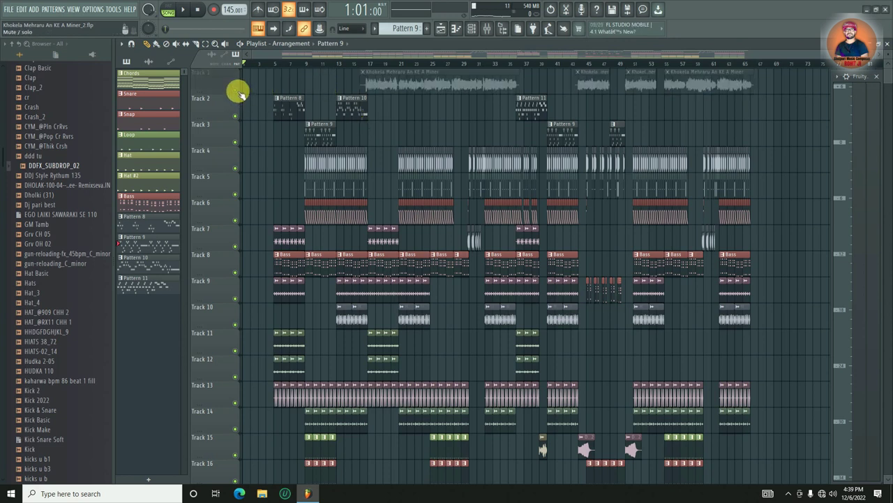
key(ctrl+r)
click(342, 332)
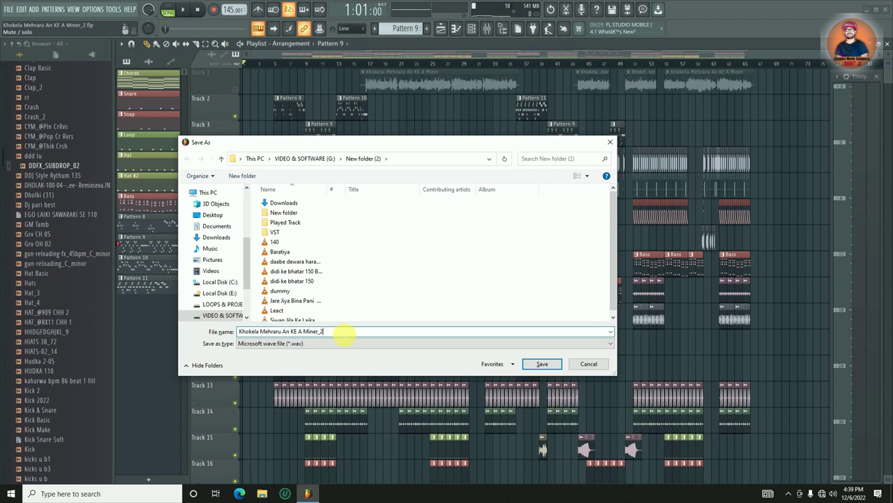
key(BackSpace)
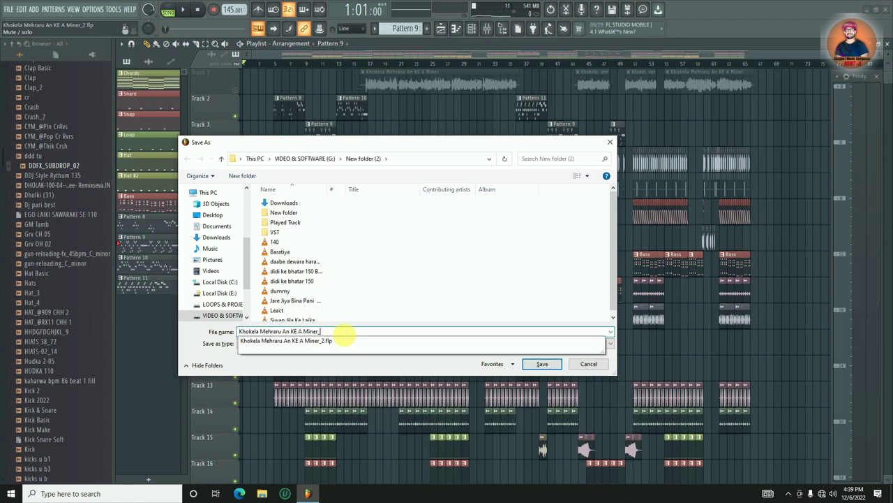
text(1)
key(Return)
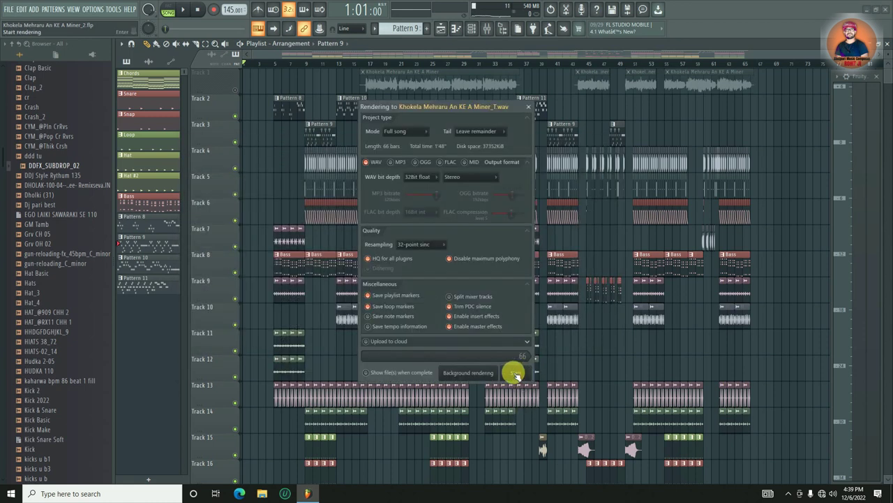
click(514, 373)
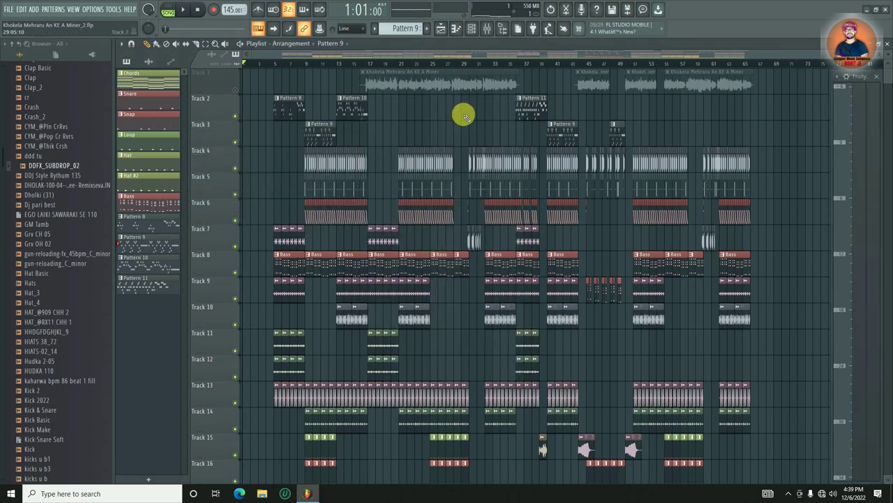
Step: Start a new project with the Empty with 4 sends template and bring the Khokela Mehraru An KE A Miner DUmmy audio from the desktop into the playlist
click(8, 9)
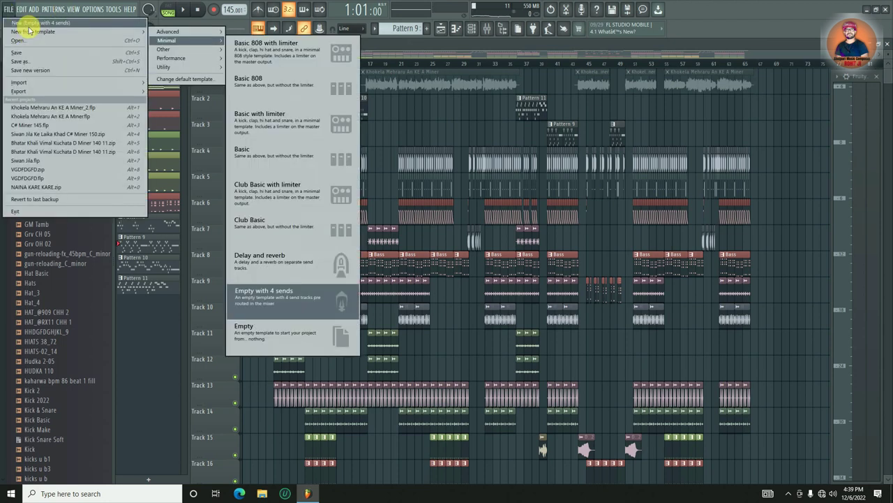
click(29, 23)
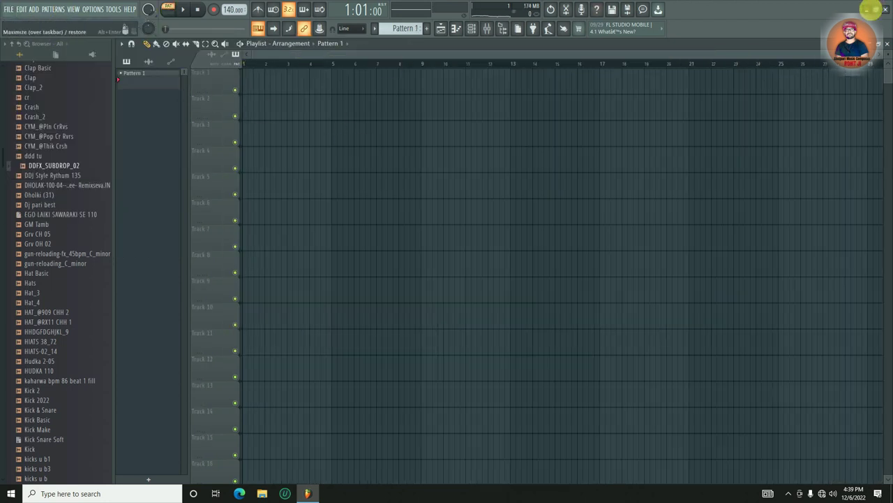
click(866, 9)
drag(168, 21, 124, 76)
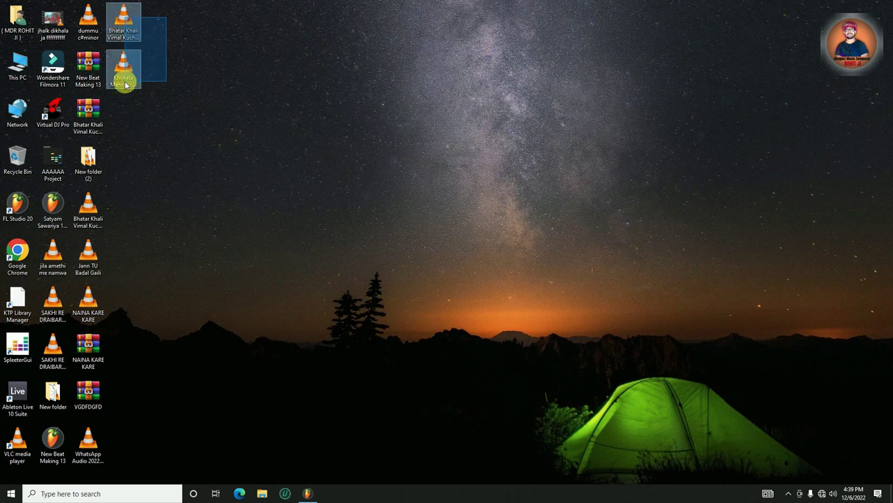
drag(123, 20, 250, 148)
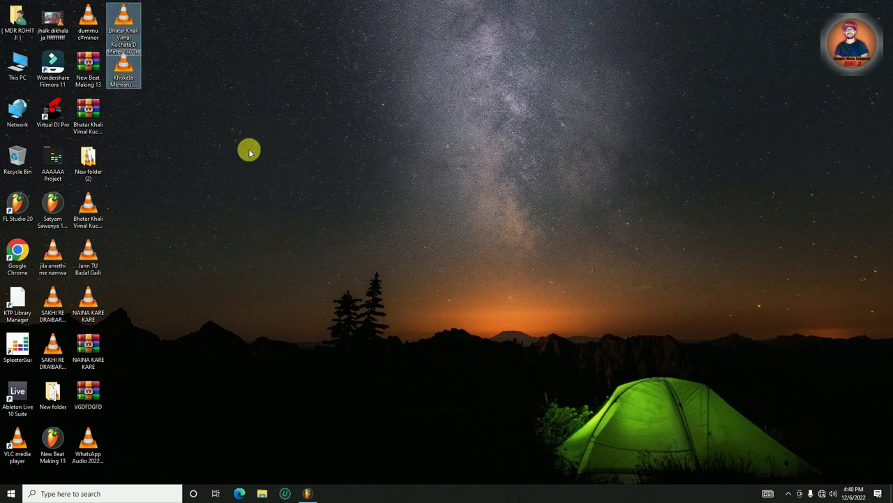
click(187, 121)
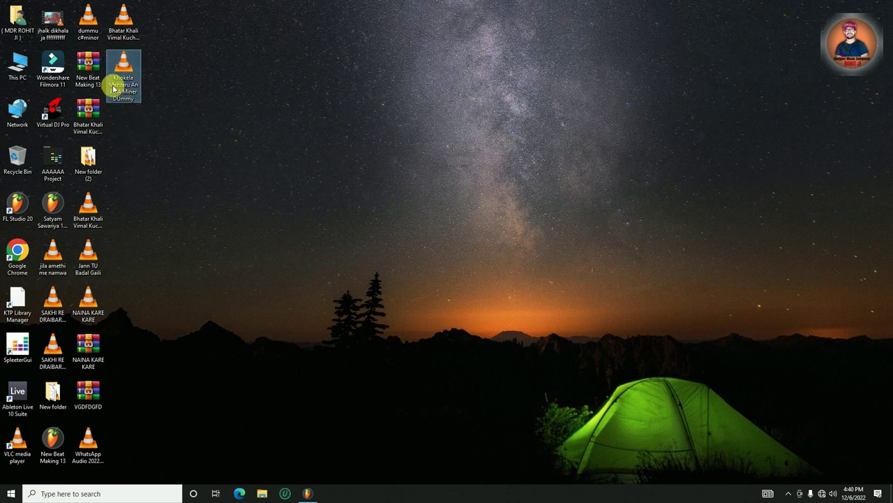
drag(127, 79, 263, 94)
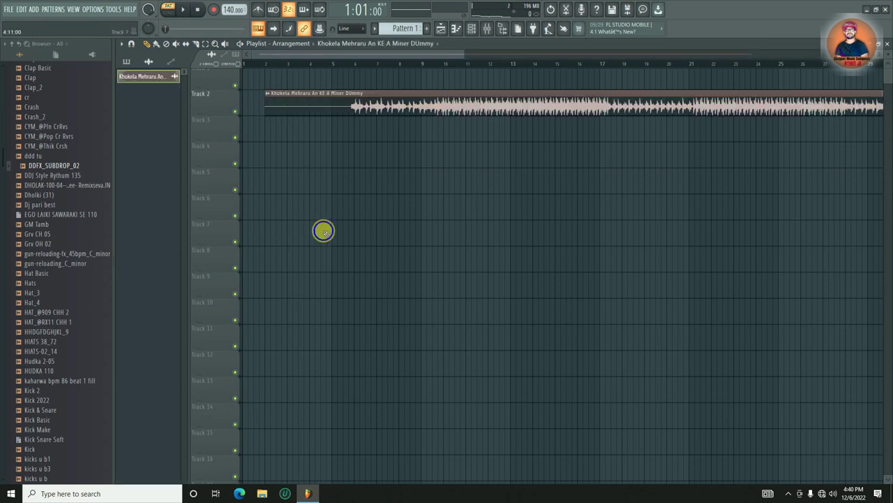
Step: Undo the clip placement and put the DUmmy audio clip at bar 1 on Track 1 instead
key(ctrl+z)
click(7, 9)
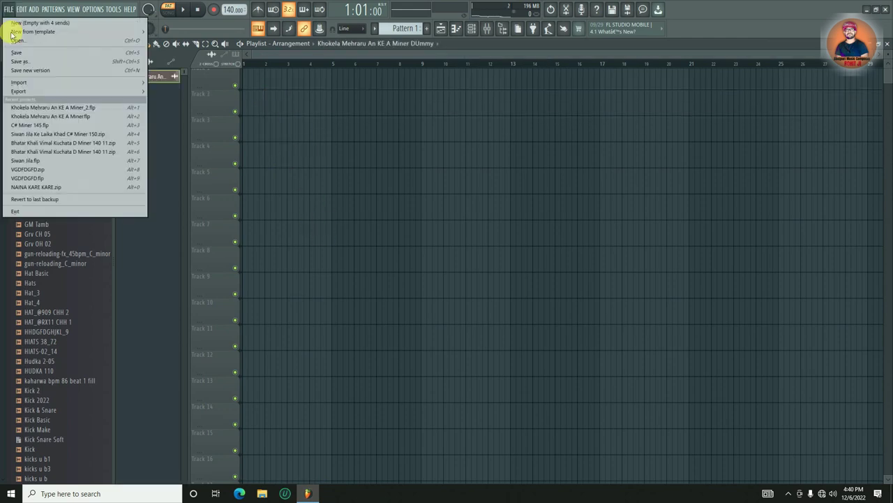
click(466, 224)
drag(319, 112, 223, 70)
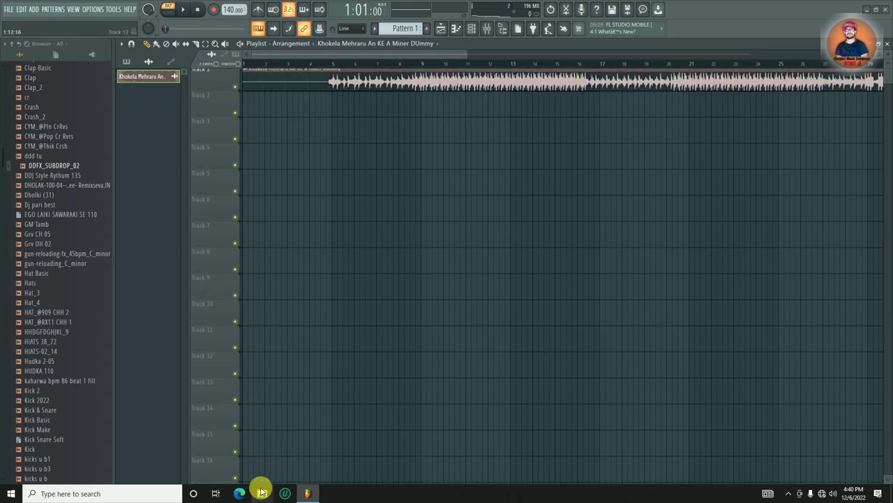
Step: Import the rendered Khokela Mehraru An KE A Miner_T audio from File Explorer onto Track 2 at bar 1
click(262, 493)
drag(380, 279, 719, 253)
drag(794, 278, 179, 93)
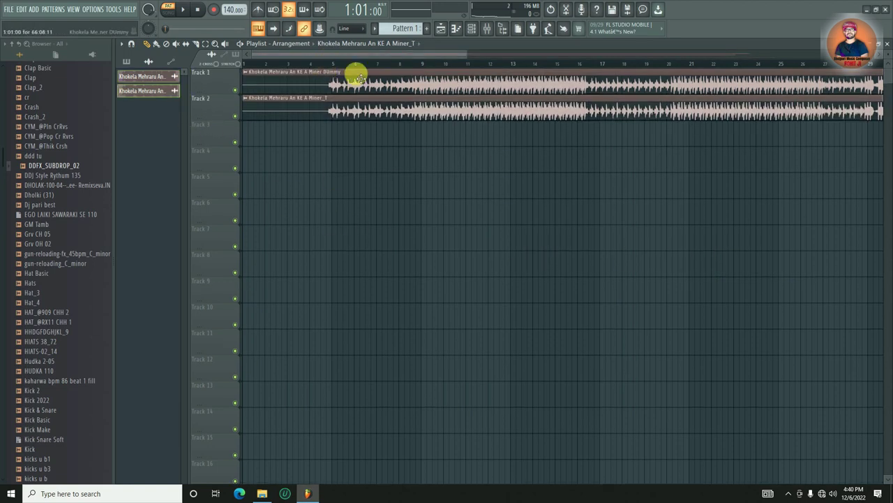
Step: Solo Track 1, play it from just before bar 5, and set the project tempo to 145
click(322, 63)
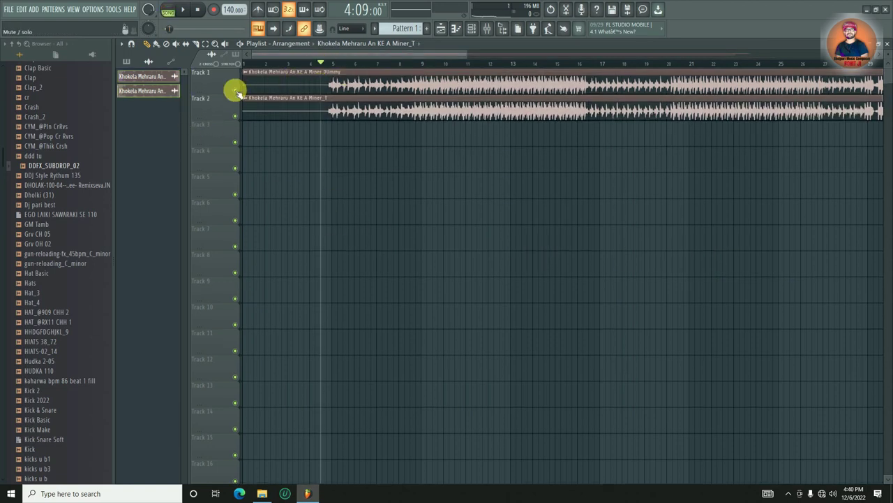
right_click(234, 90)
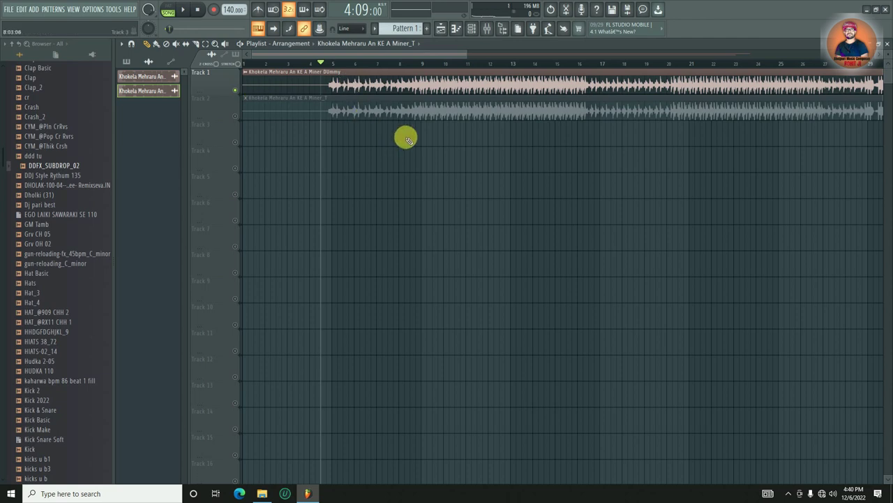
key(space)
scroll(234, 11, up, 5)
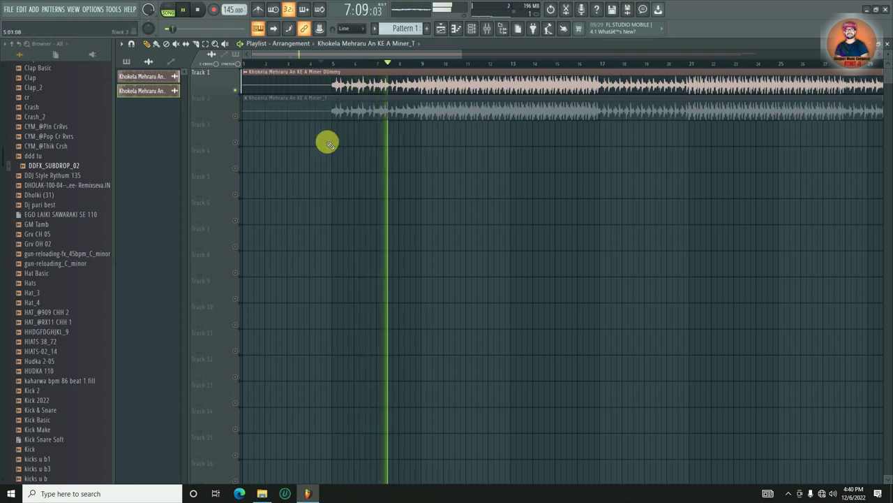
Step: Solo Track 2 and listen to it from around bar 17 before stopping playback
right_click(236, 116)
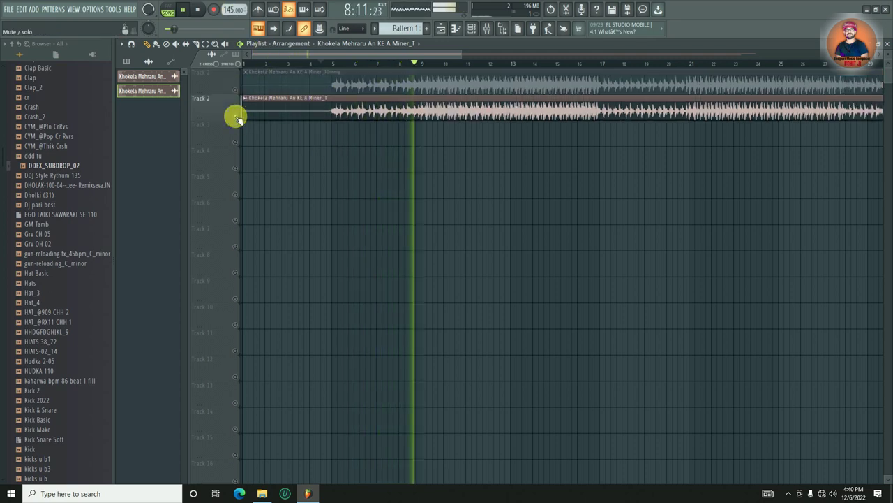
click(596, 65)
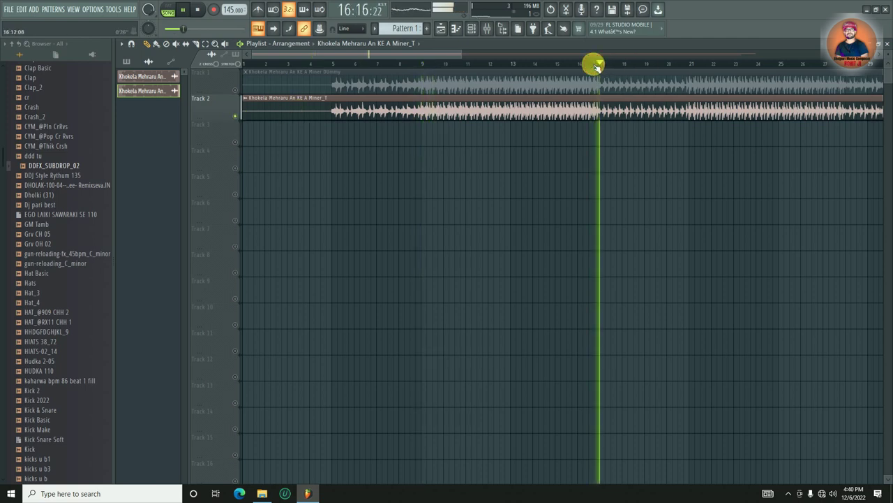
scroll(593, 63, down, 2)
scroll(482, 68, down, 1)
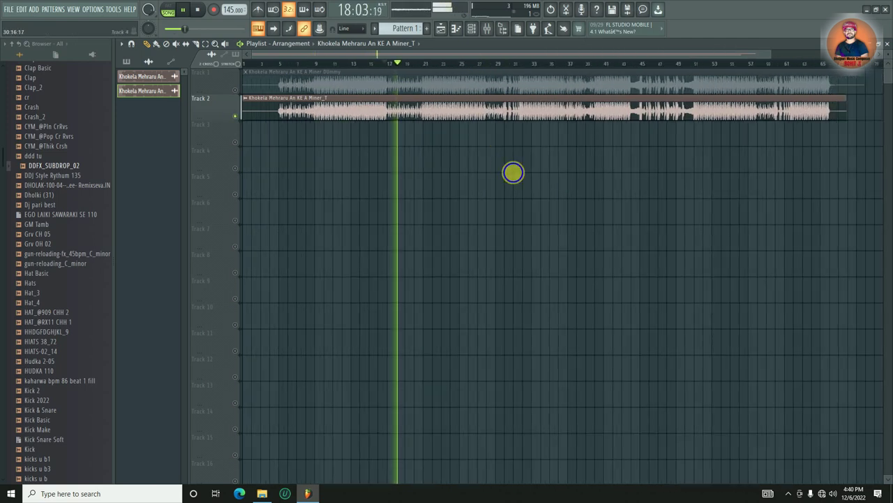
scroll(279, 66, up, 2)
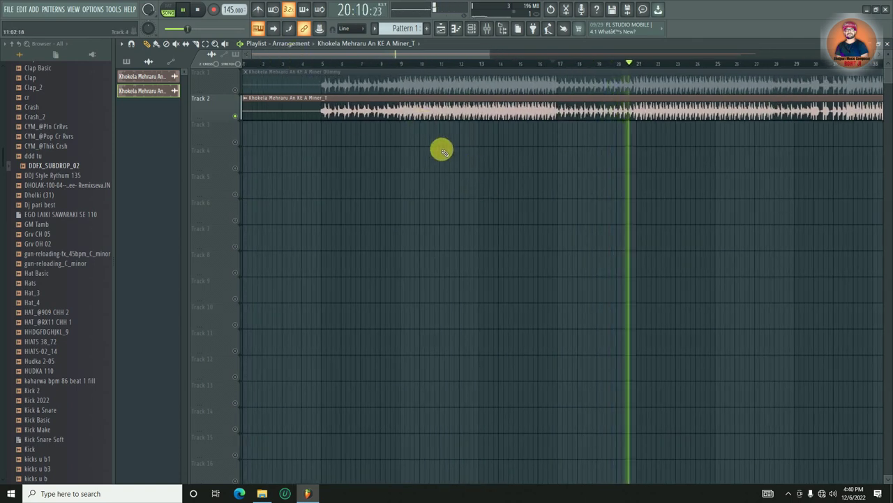
scroll(320, 70, down, 2)
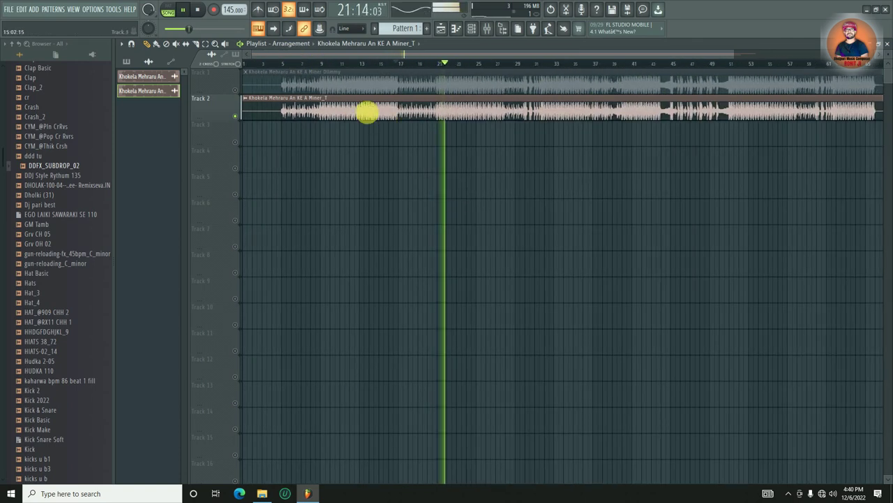
key(space)
Step: Select the time range from bar 9 to bar 17 in the playlist for looped playback
drag(321, 67, 486, 72)
scroll(322, 64, up, 2)
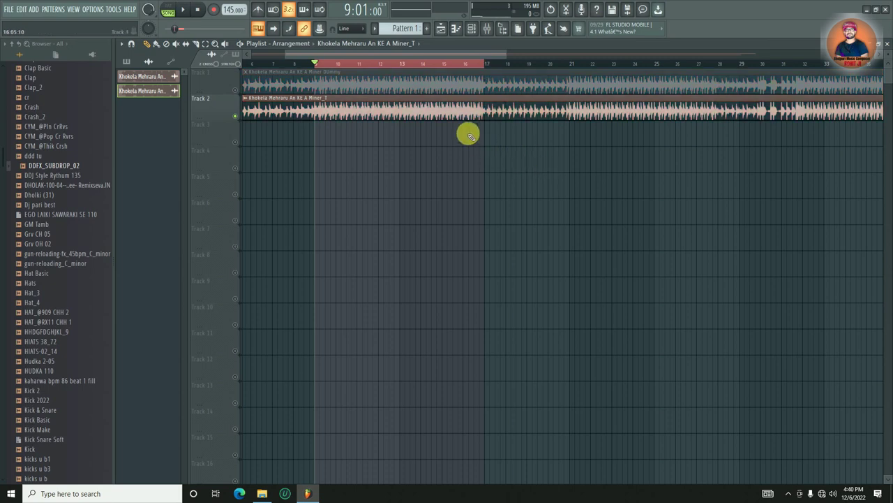
scroll(381, 63, up, 2)
scroll(379, 63, down, 2)
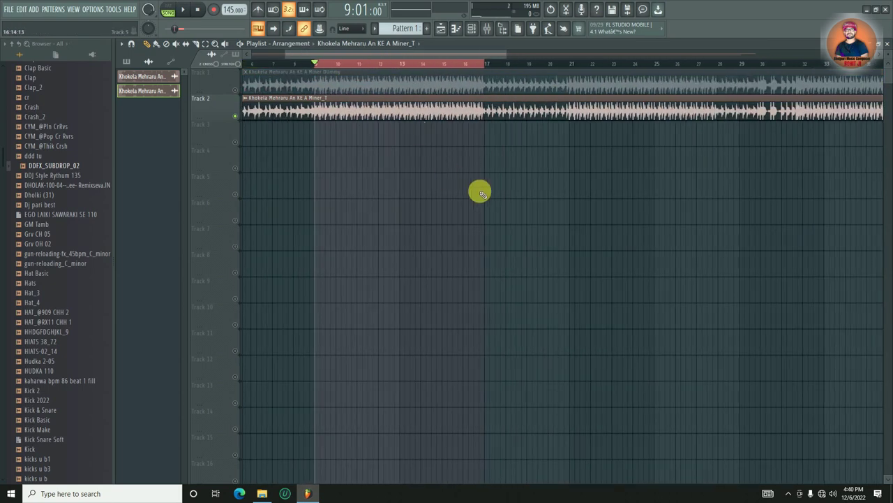
Step: Load Fruity Parametric EQ 2 into slot 1 of the Master mixer track with the 40Hz + 18kHz cut preset
click(486, 28)
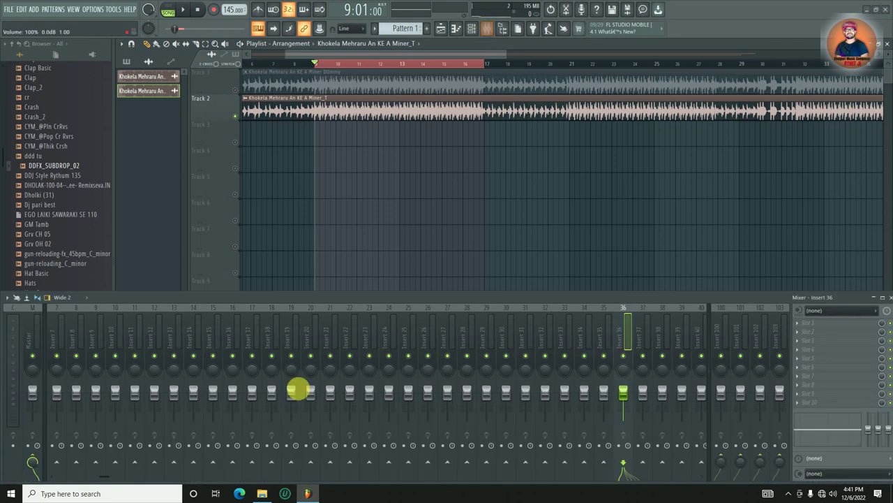
click(29, 342)
click(811, 323)
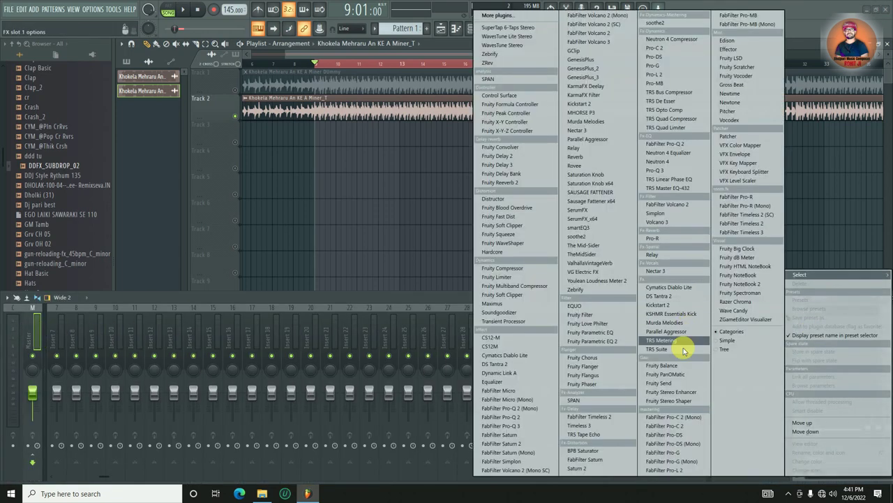
click(593, 341)
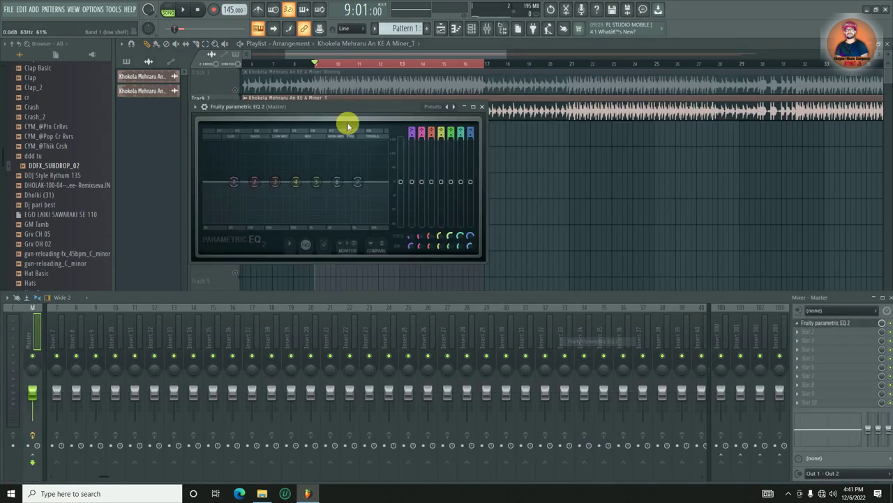
click(453, 106)
click(479, 175)
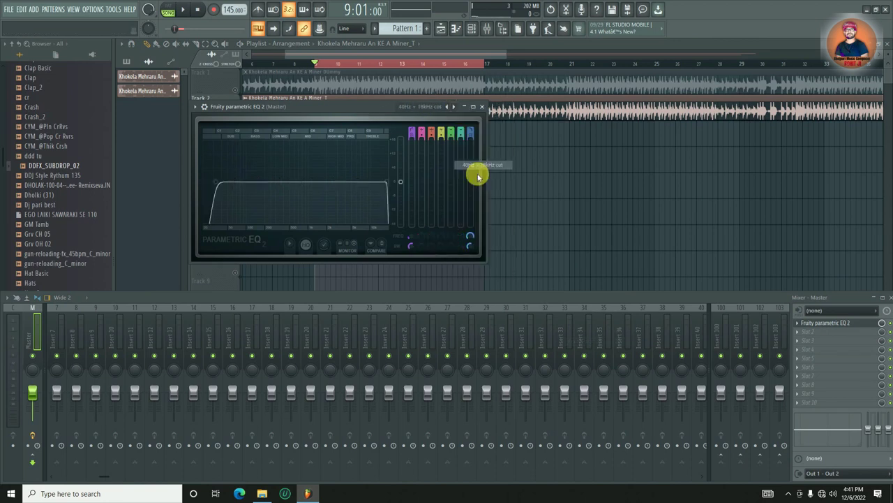
Step: Raise the master EQ's low-cut point slightly while auditioning the selected bars, and close the EQ window
key(space)
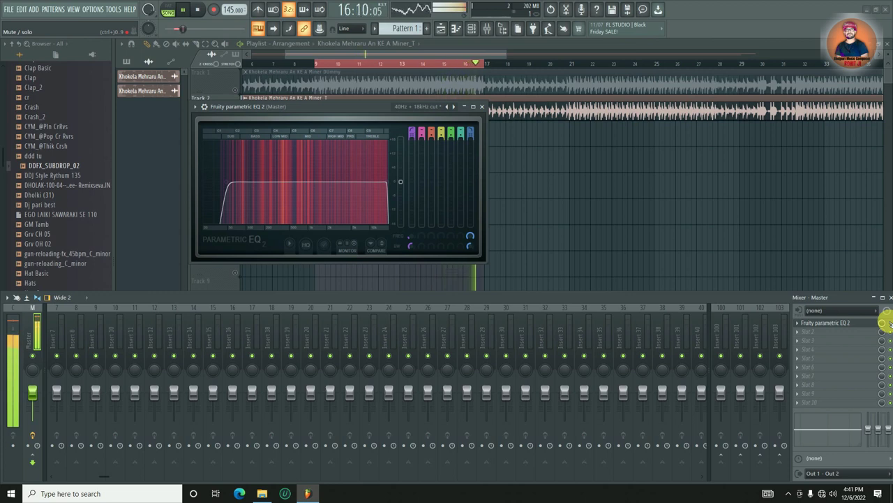
key(space)
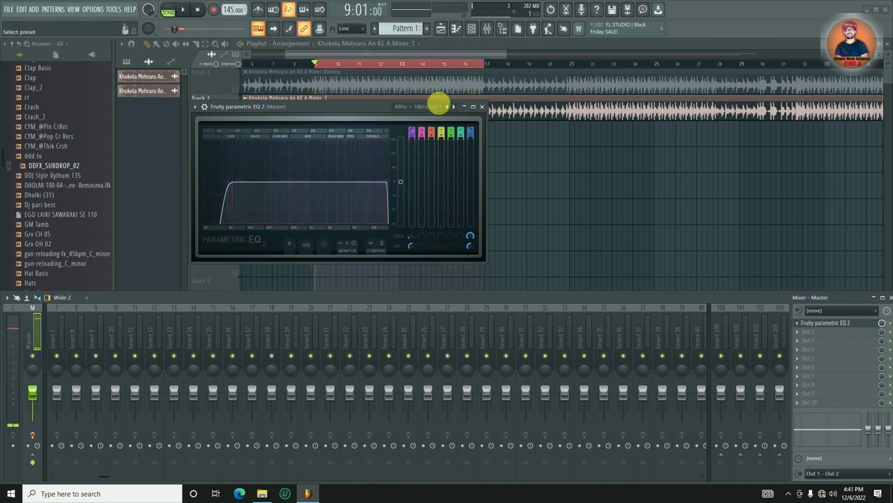
click(480, 106)
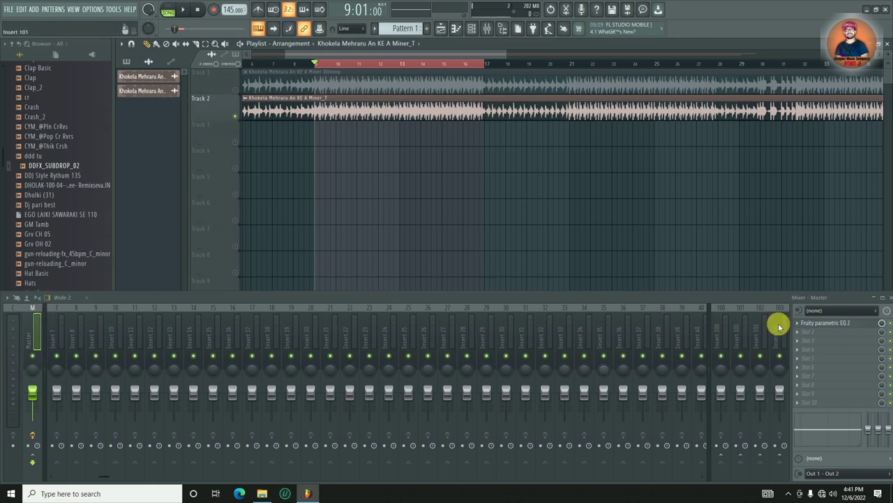
Step: Load Maximus into slot 2 of the Master mixer track, hide the mixer and enlarge the Maximus window
click(804, 331)
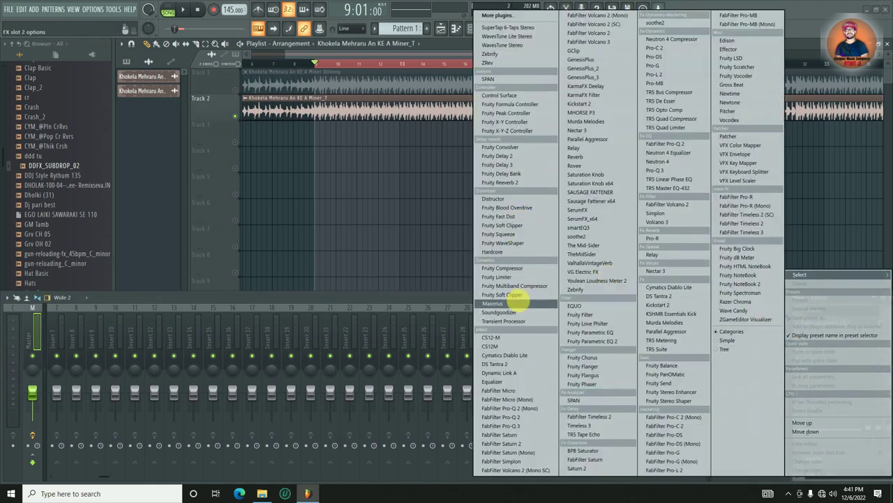
click(518, 301)
drag(323, 124, 410, 102)
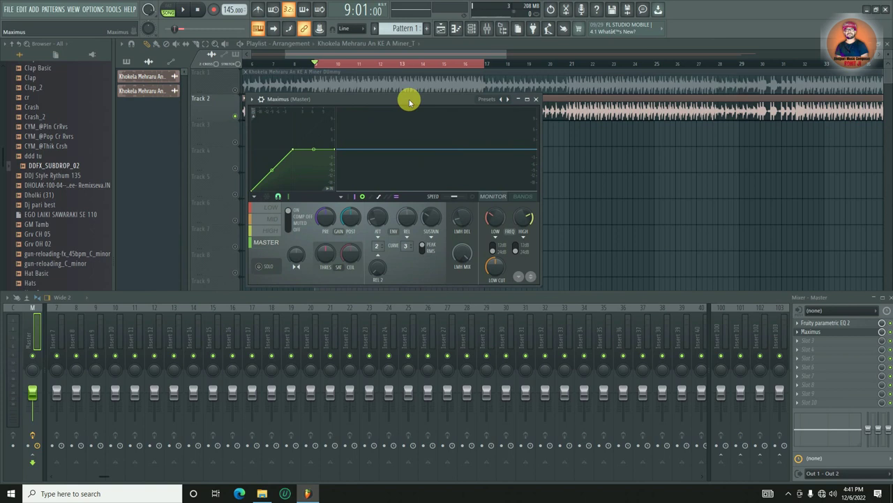
click(886, 296)
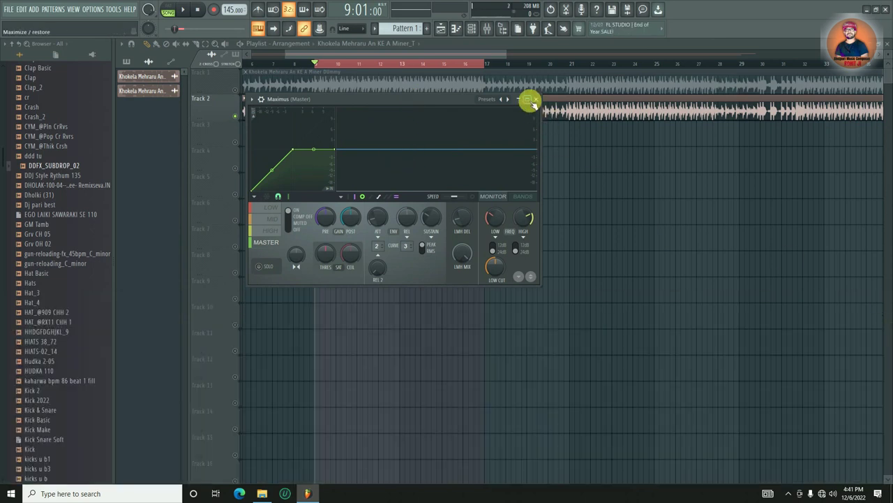
click(527, 99)
Step: Turn on solo in Maximus and flatten the LOW band curve by copying the -9.3 dB point's value onto the 0 dB point
key(space)
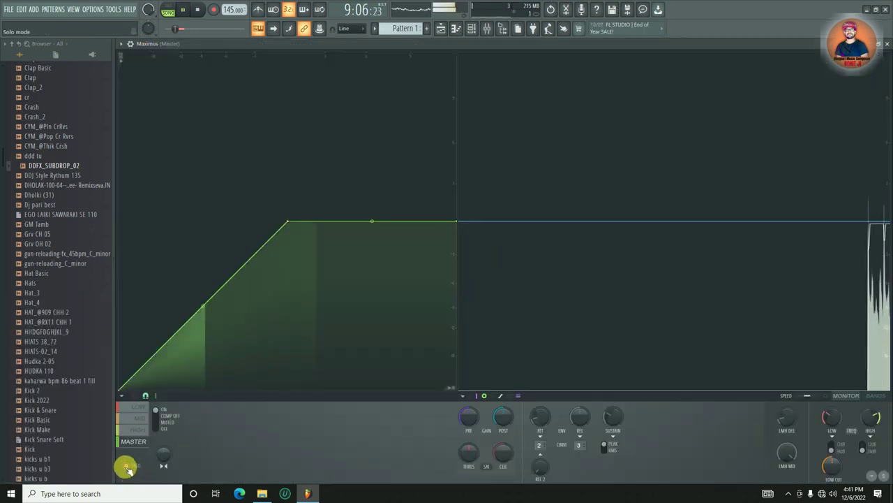
key(space)
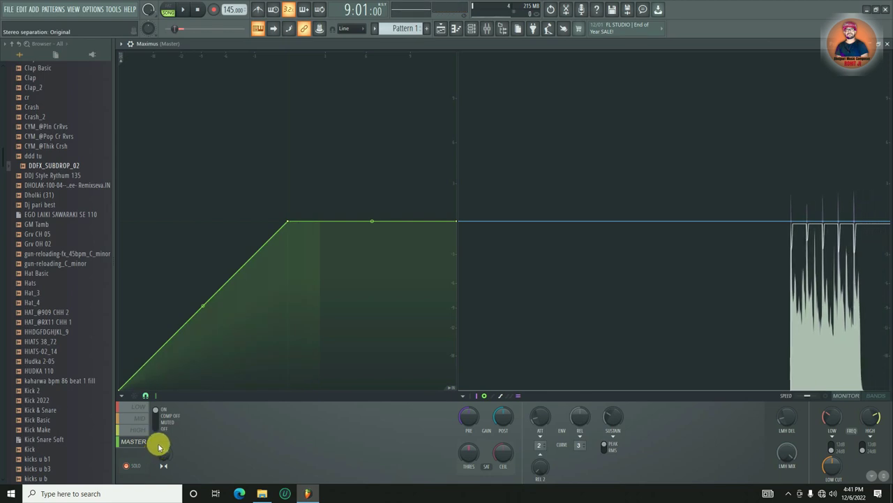
click(137, 407)
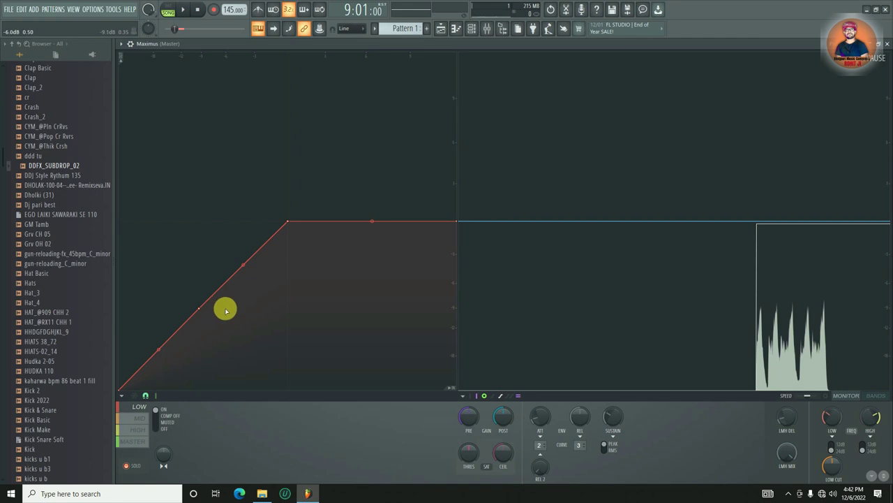
right_click(200, 308)
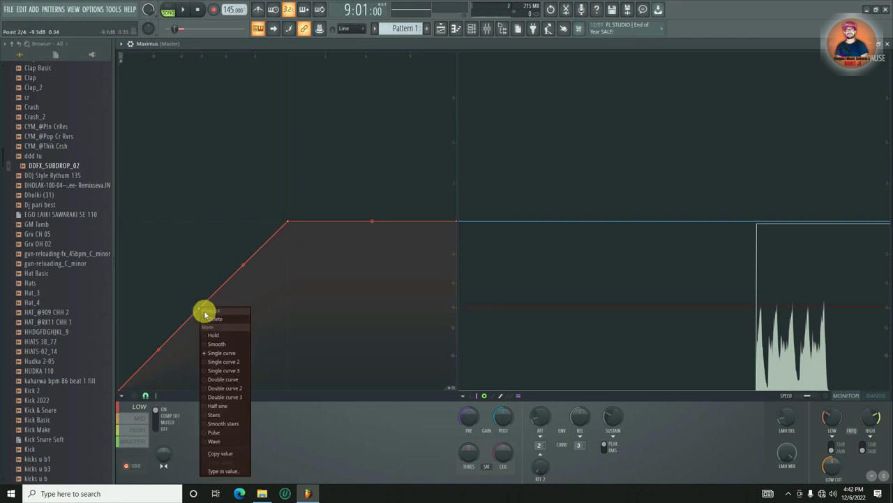
click(228, 457)
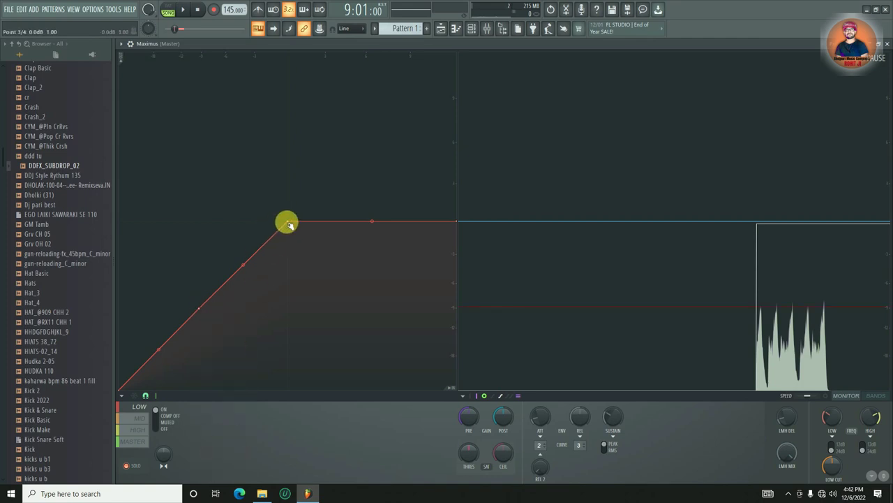
right_click(289, 222)
click(318, 377)
Step: Bend the first segment of the LOW band curve slightly downward to about 2.6% tension while auditioning the selected bars
key(space)
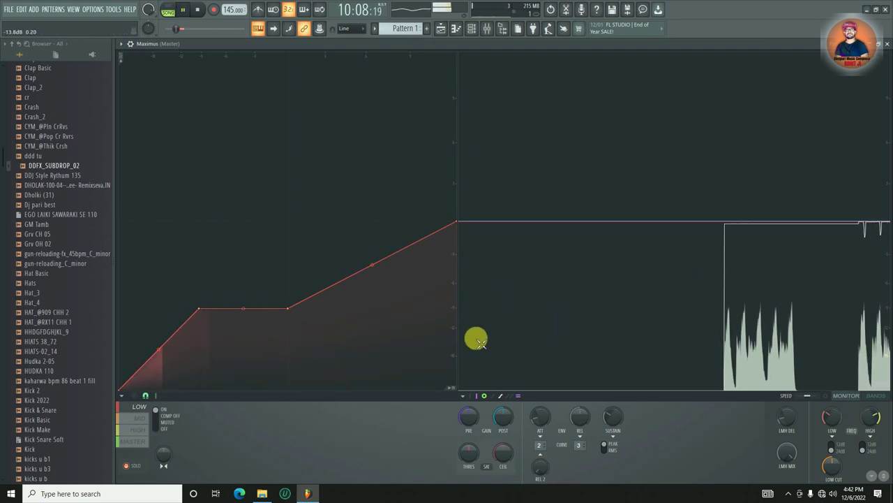
key(space)
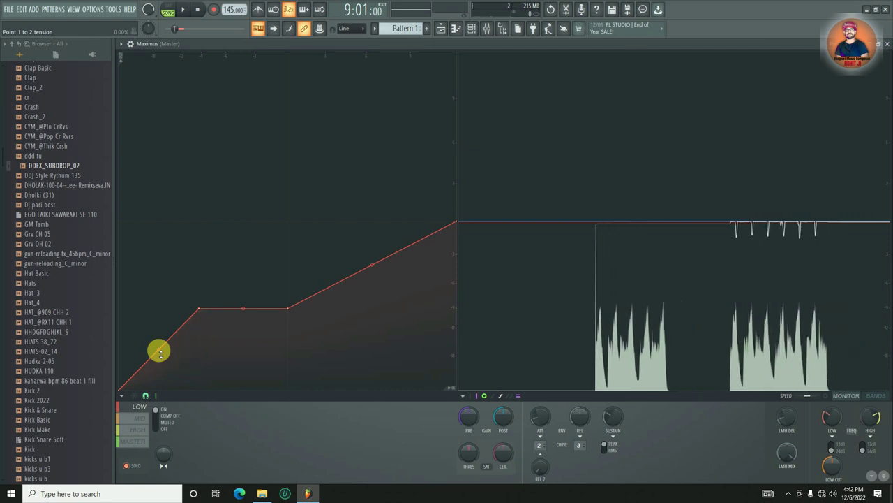
key(space)
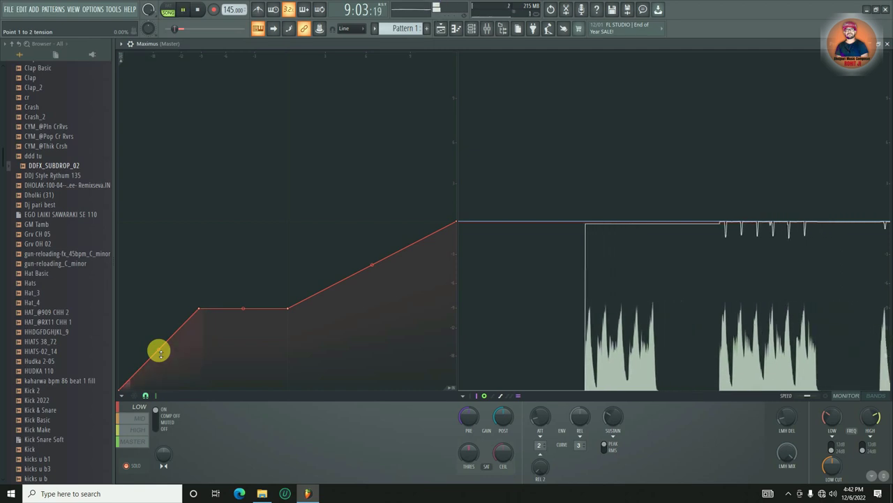
drag(160, 351, 161, 354)
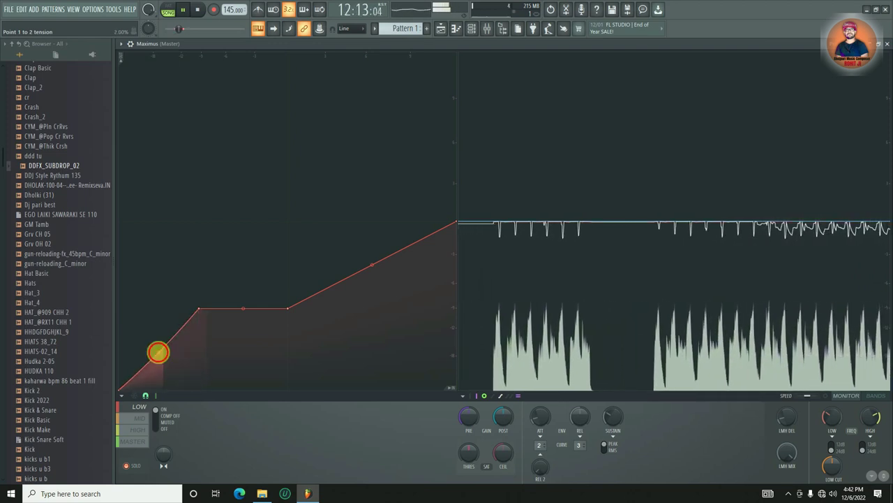
key(space)
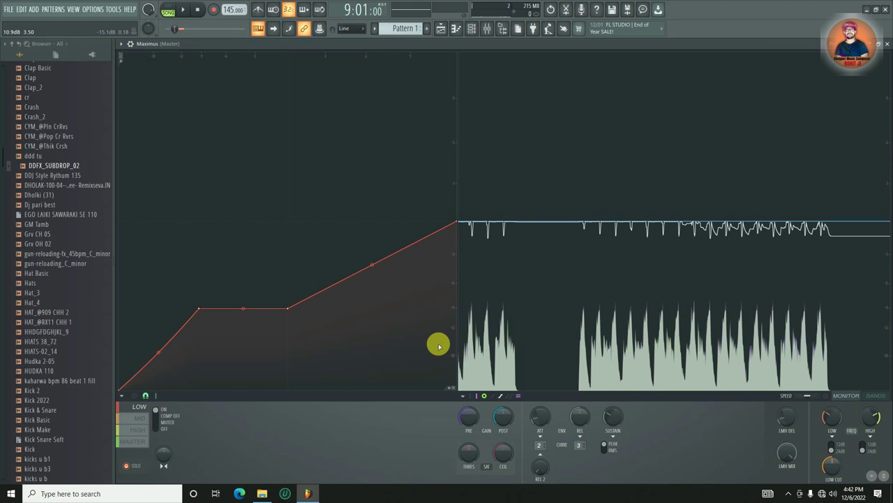
Step: Audition the MID band, add a curve point at about -1.2 dB and copy its value onto the 0 dB point
click(143, 419)
key(space)
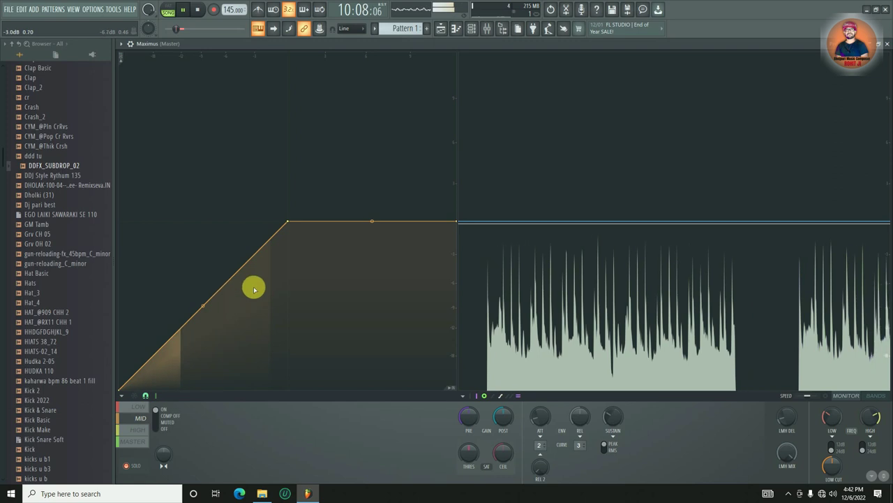
key(space)
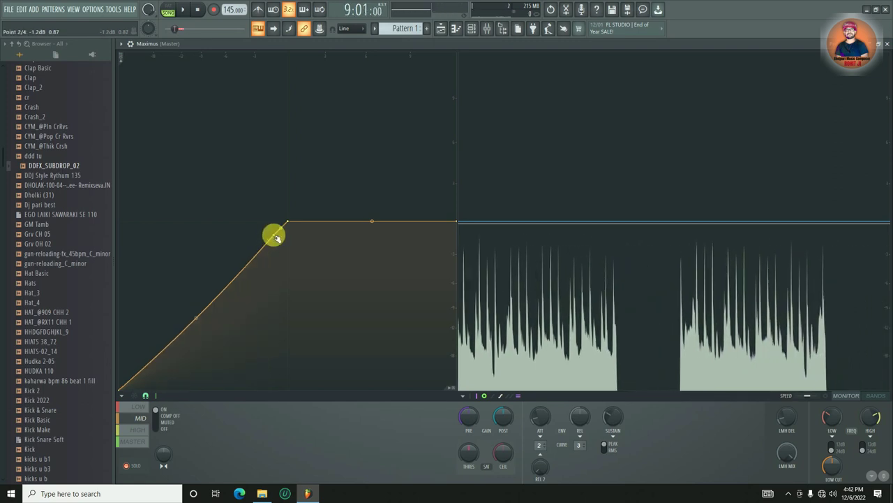
right_click(273, 234)
click(300, 383)
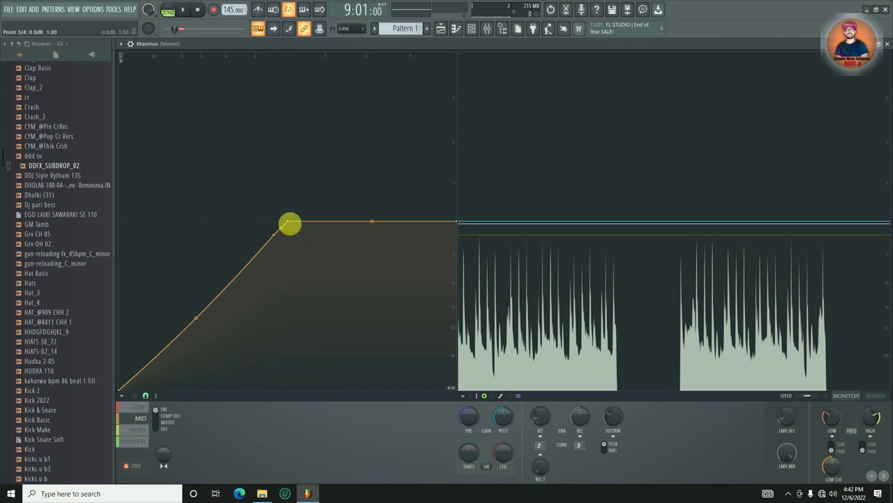
right_click(289, 224)
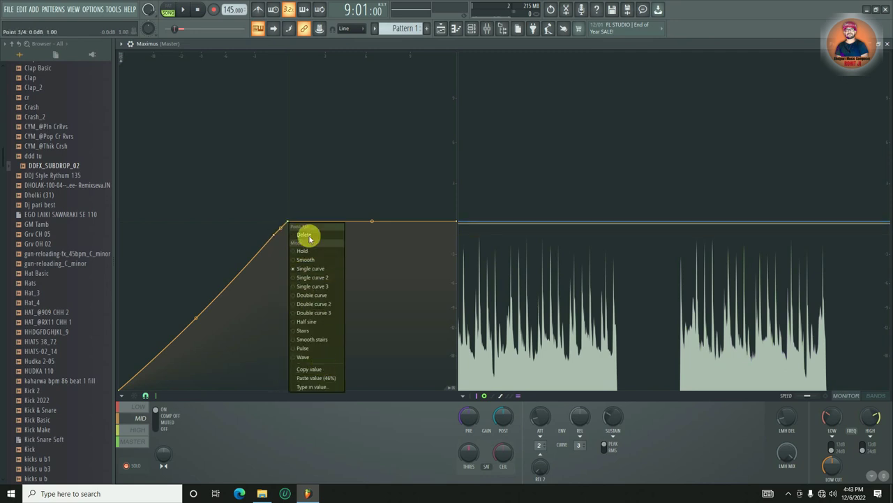
click(317, 377)
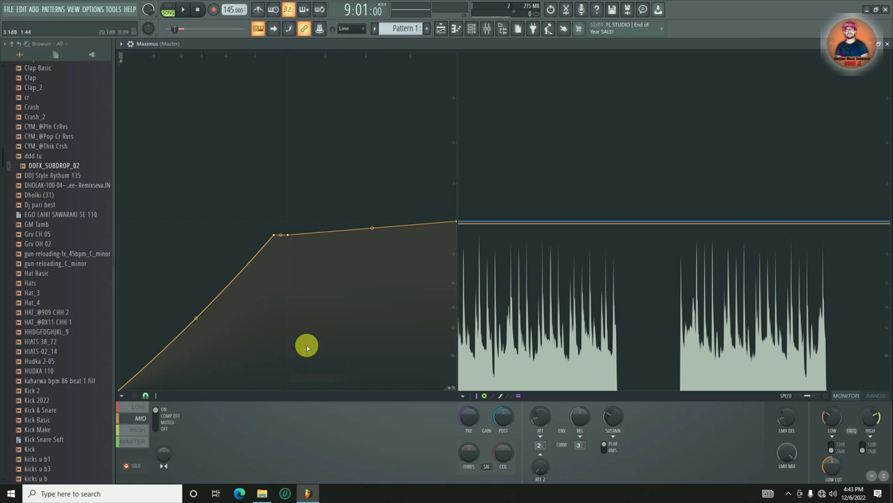
Step: Bend the first segment of the MID band curve upward while auditioning the selected bars
key(space)
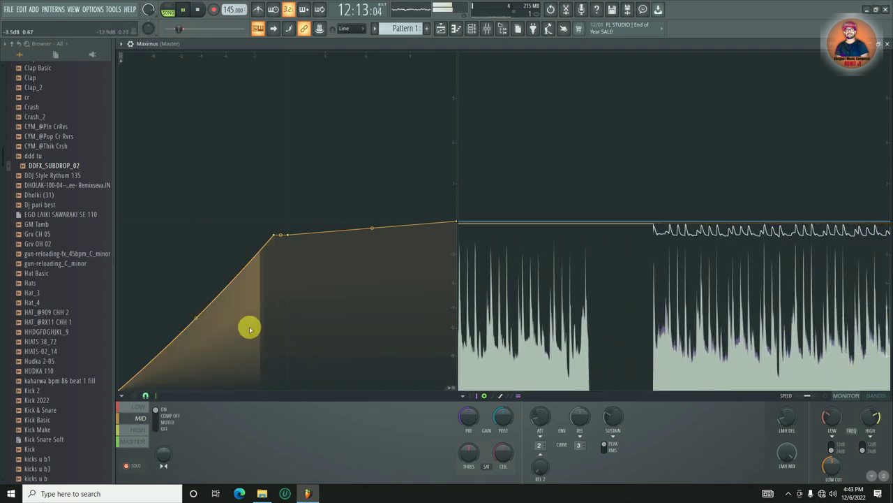
key(space)
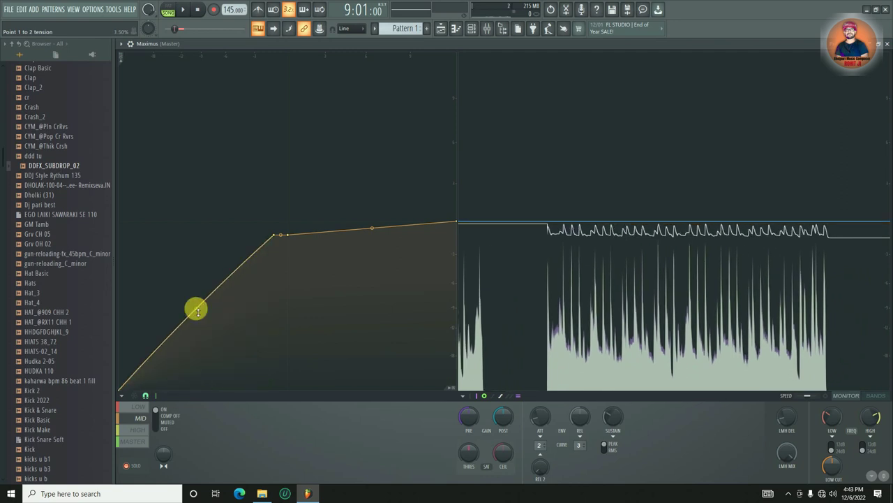
key(space)
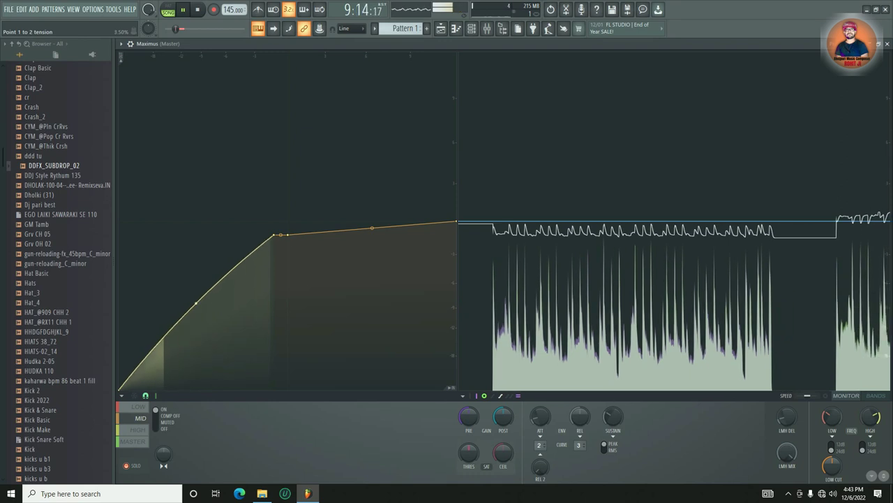
drag(197, 302, 196, 299)
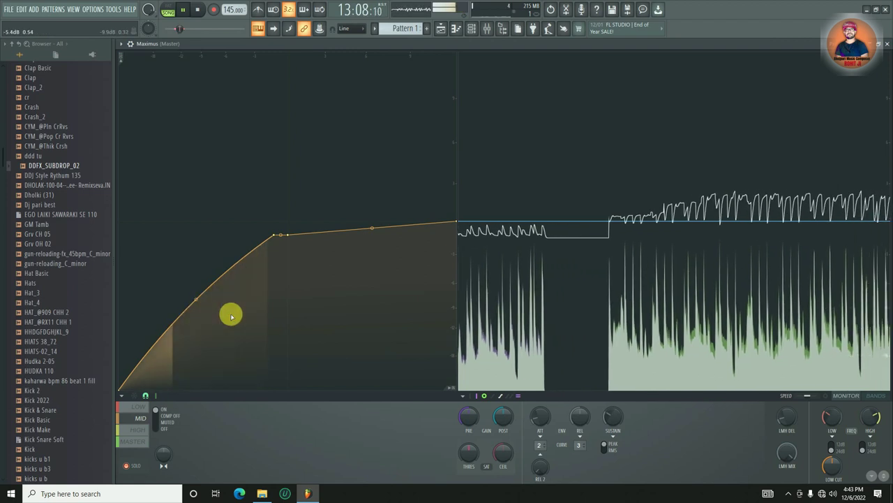
key(space)
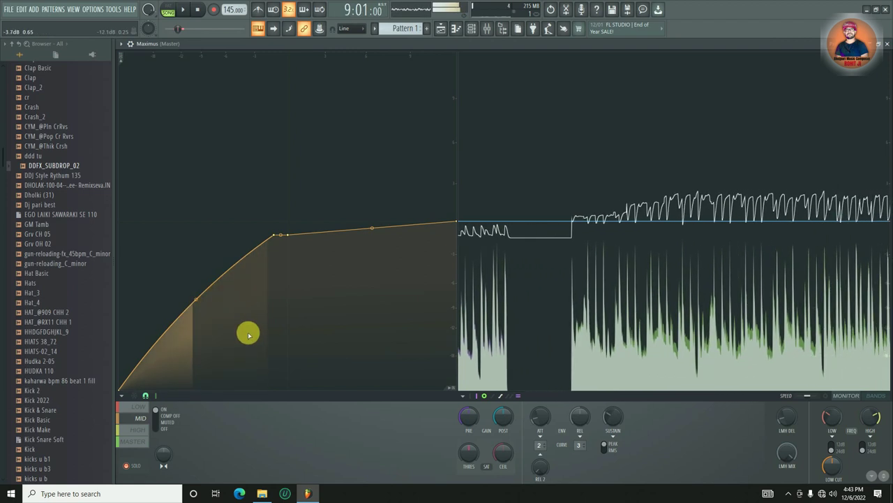
Step: Audition the HIGH band, add a curve point at about -0.4 dB and copy its value onto the 0 dB point
click(139, 431)
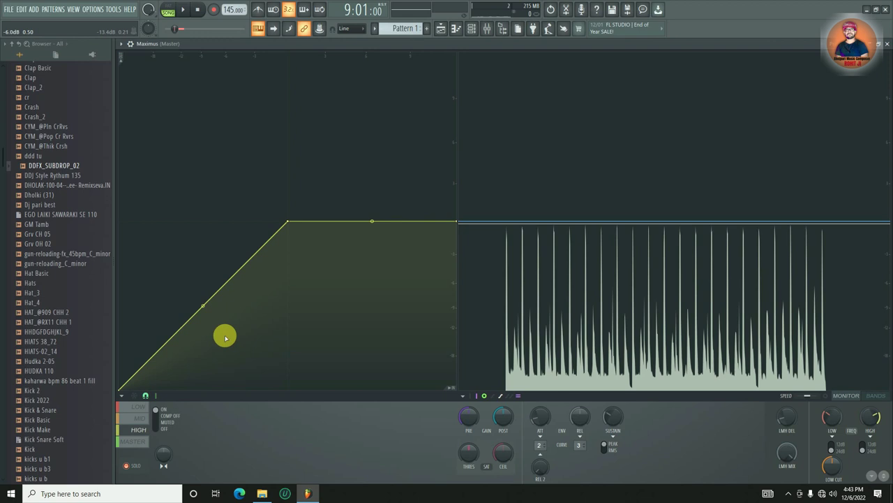
key(space)
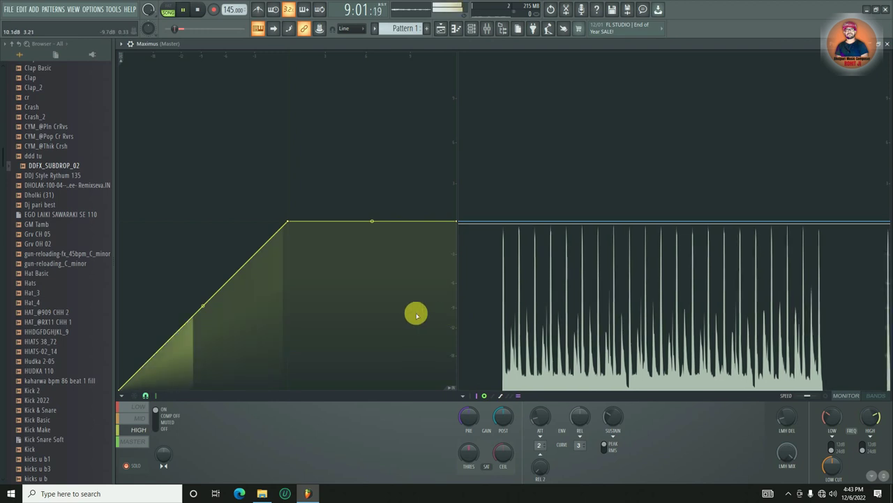
key(space)
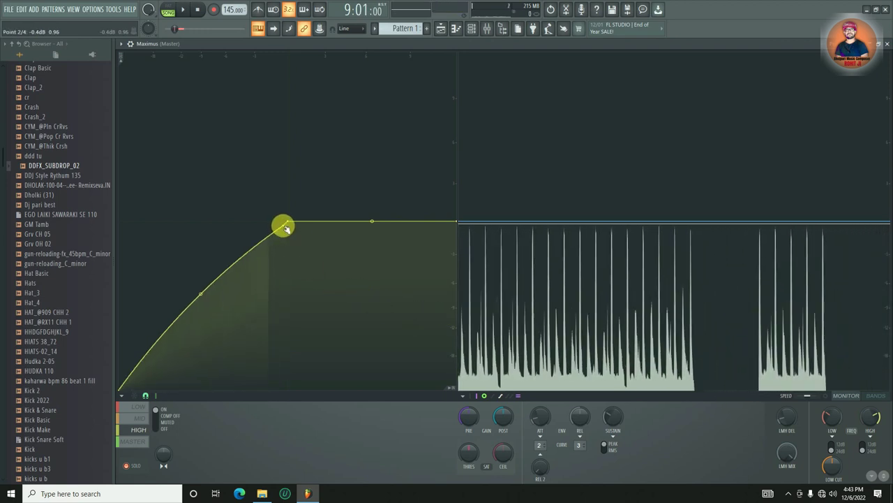
right_click(286, 227)
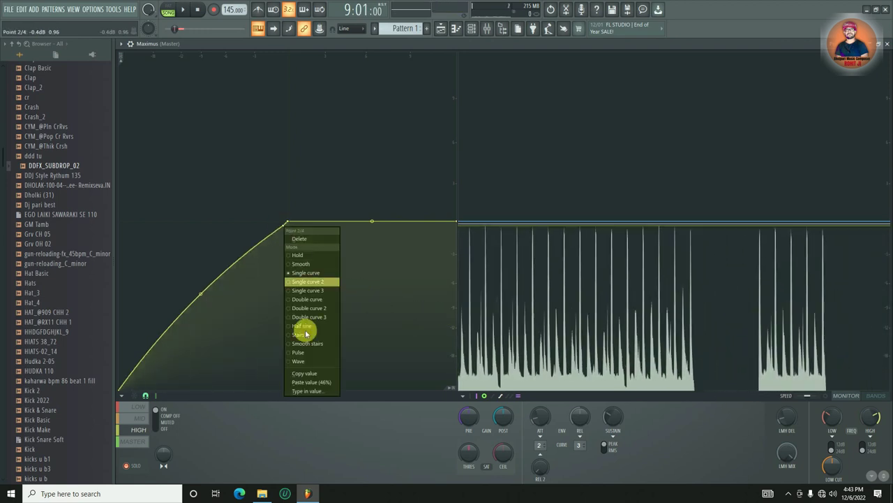
click(313, 374)
right_click(288, 222)
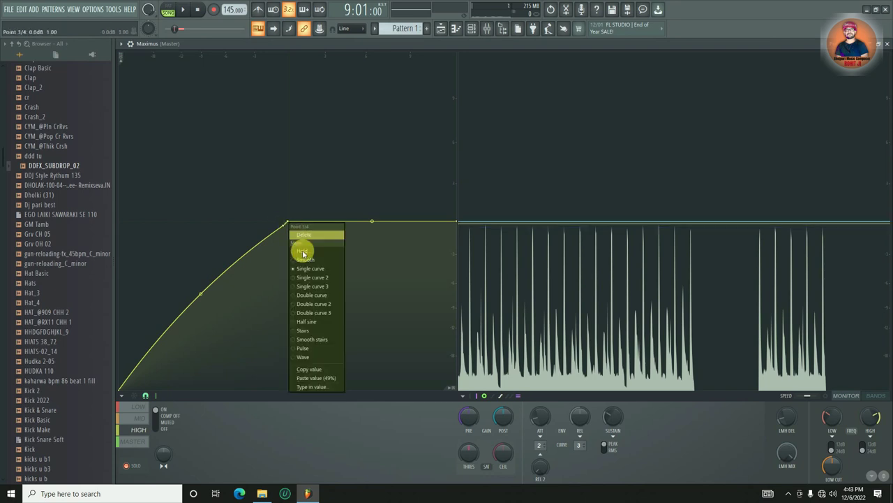
click(325, 378)
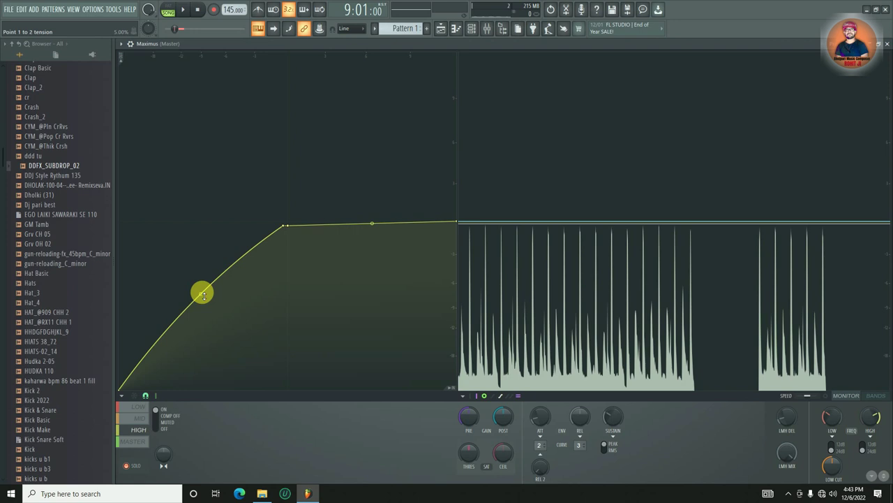
Step: Bend the first segment of the HIGH band curve slightly downward and lower the band's post gain a little during playback
key(space)
drag(202, 293, 202, 312)
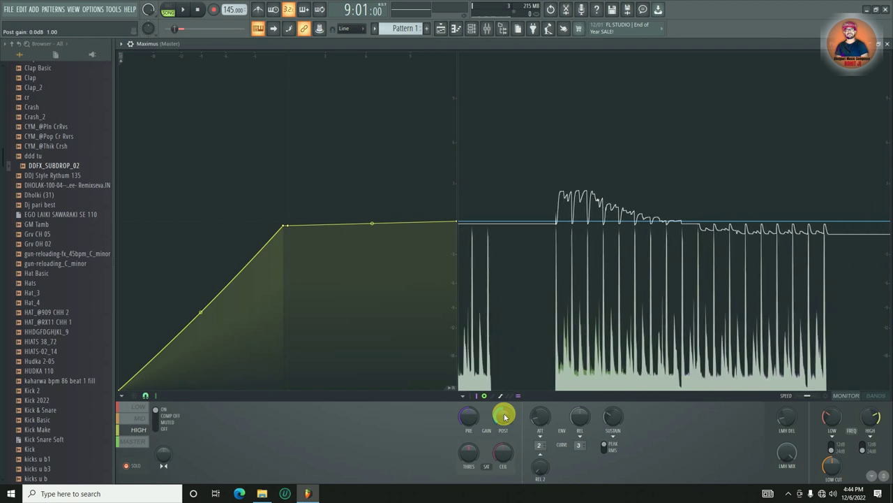
drag(505, 416, 505, 423)
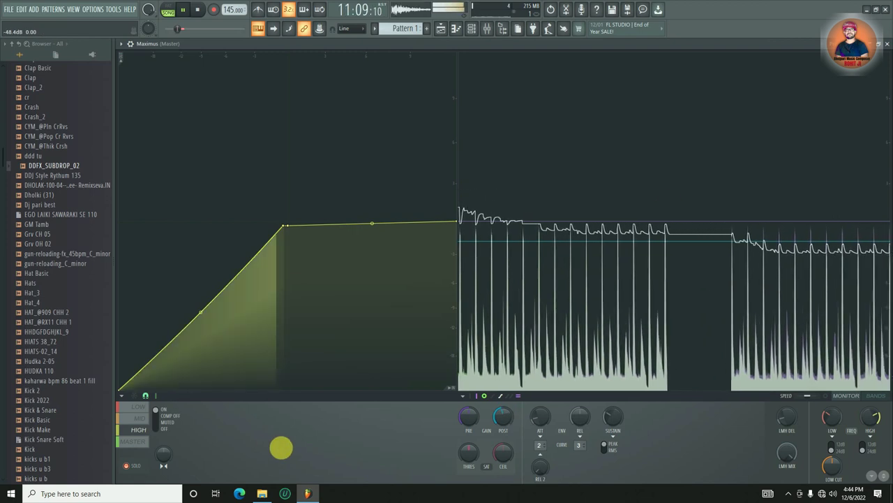
key(space)
Step: Turn off solo on the Maximus MASTER band, close the plugin and reopen the mixer while listening to the full mix
click(135, 440)
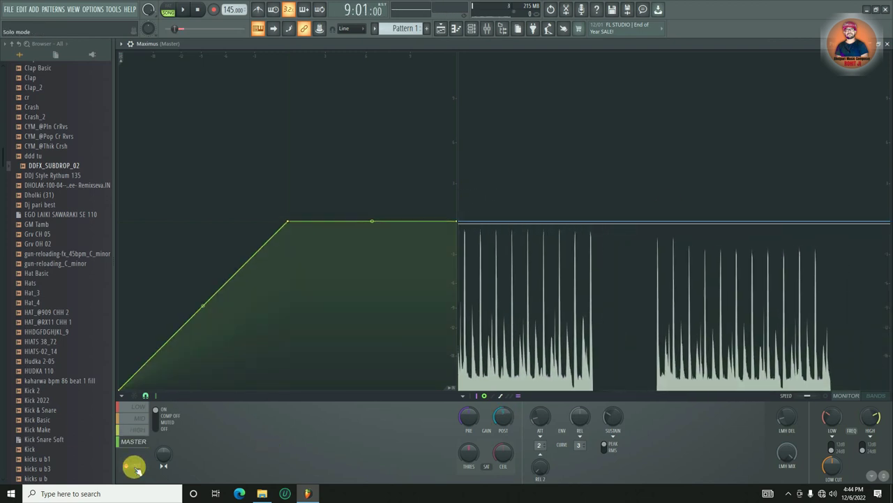
key(space)
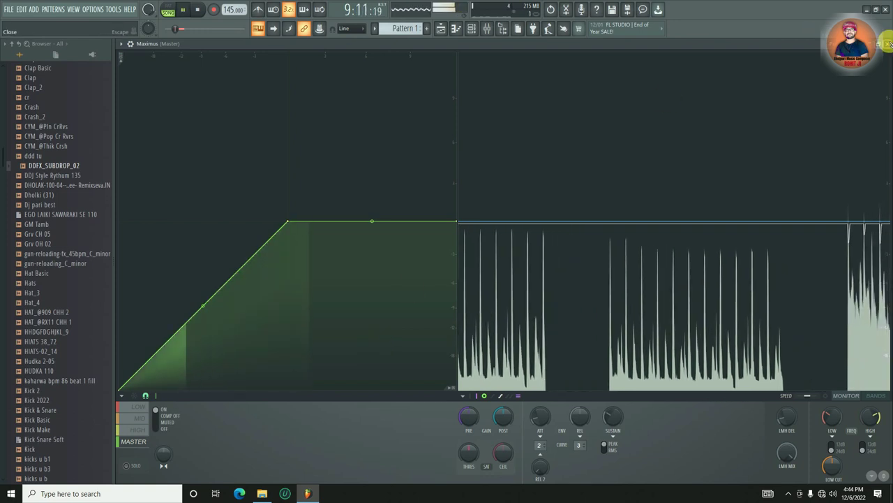
click(887, 44)
click(487, 28)
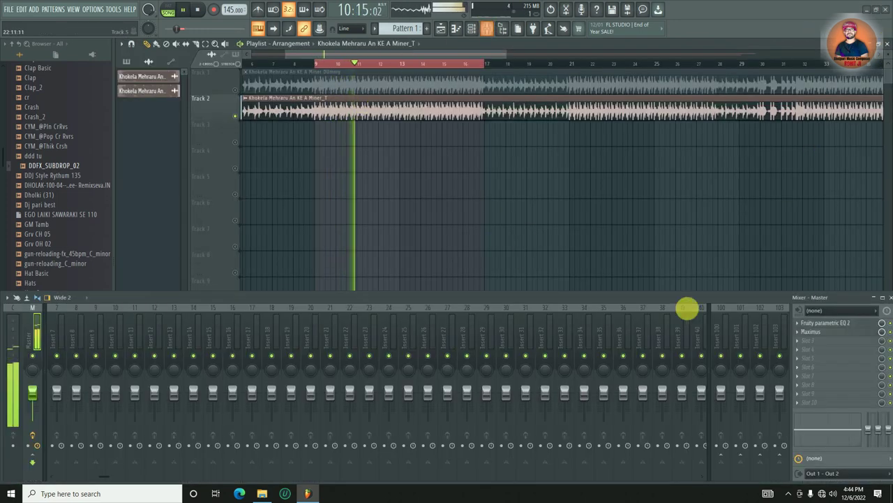
key(space)
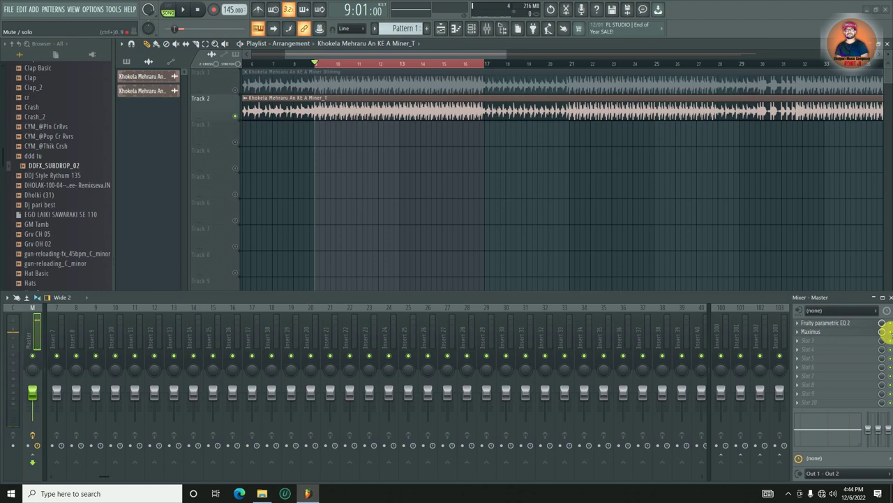
Step: Audition the selected bars twice through the Master track's EQ and Maximus chain
key(space)
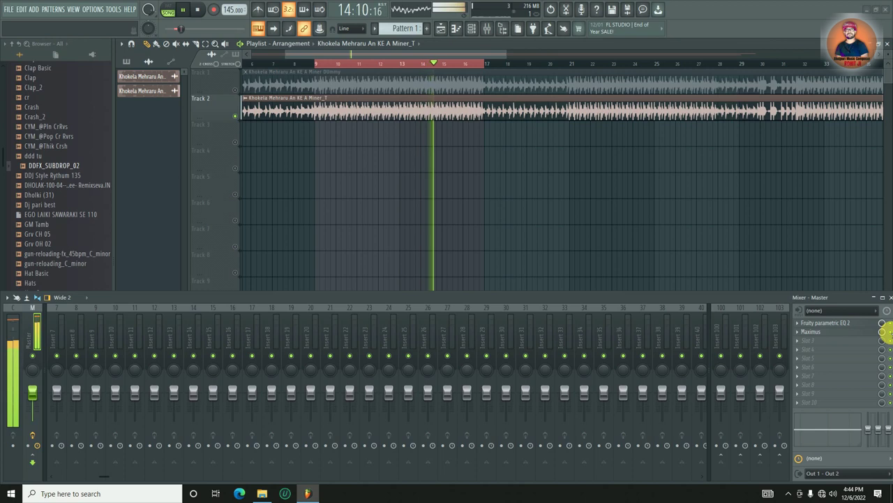
key(space)
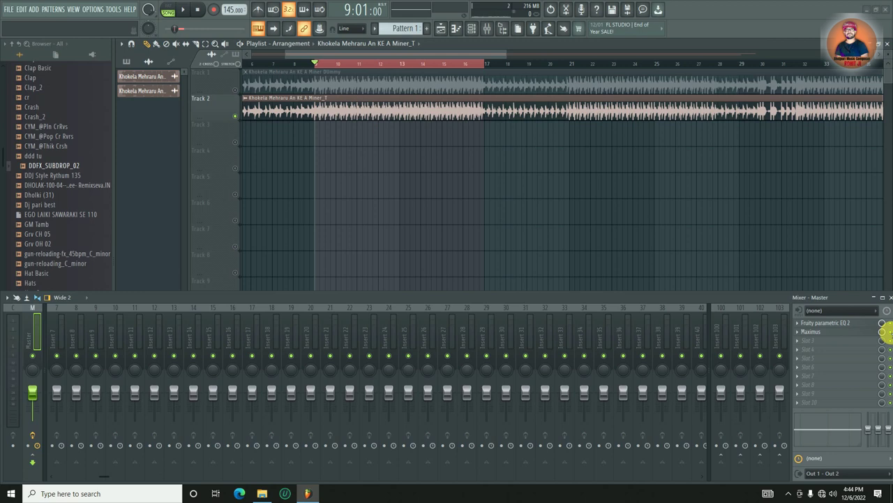
key(space)
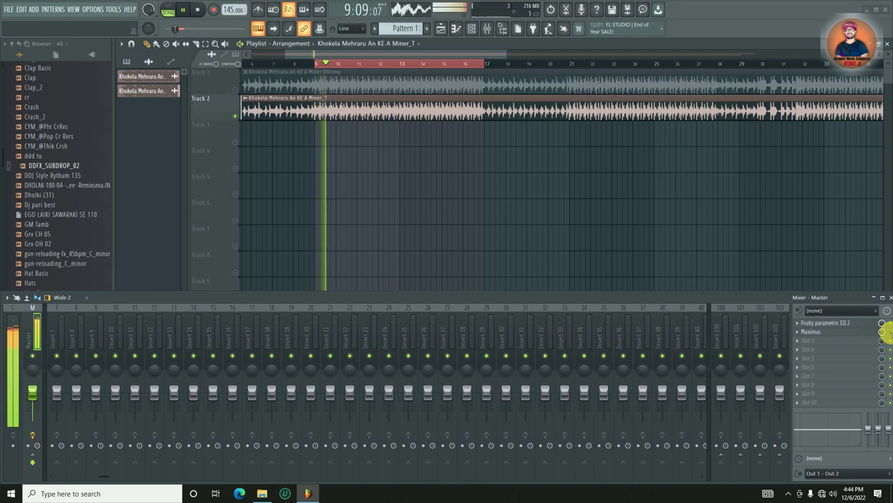
key(space)
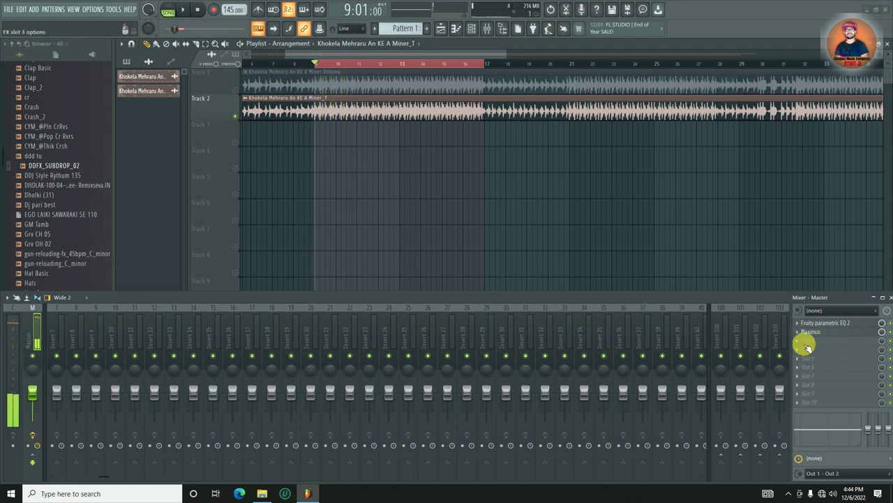
Step: Load Fruity Multiband Compressor into the Master track's third effect slot and apply its Mastering 2.4dB preset
click(806, 340)
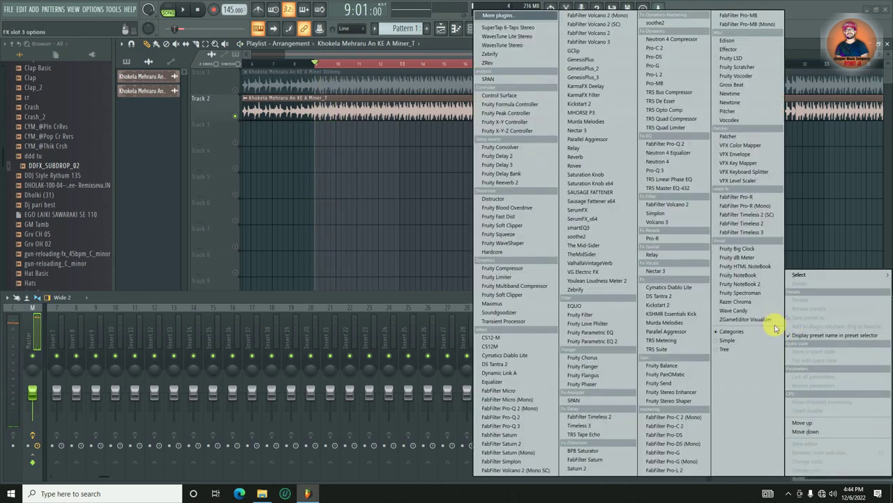
click(530, 288)
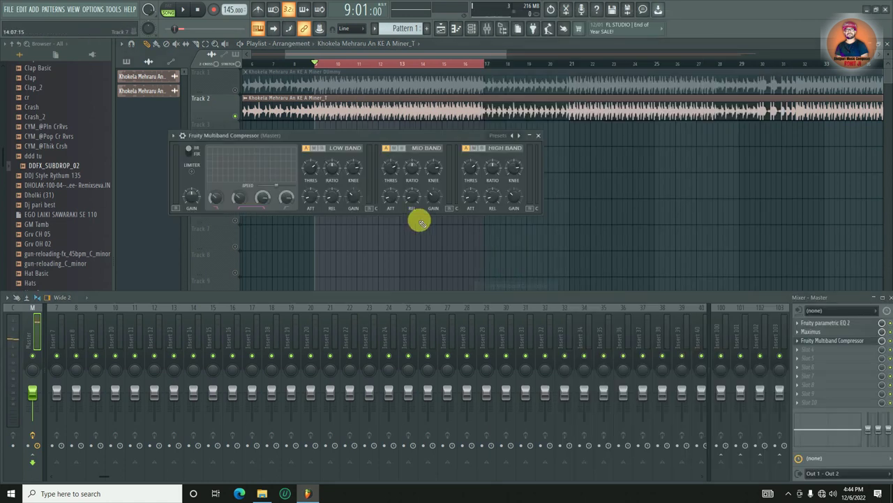
click(519, 136)
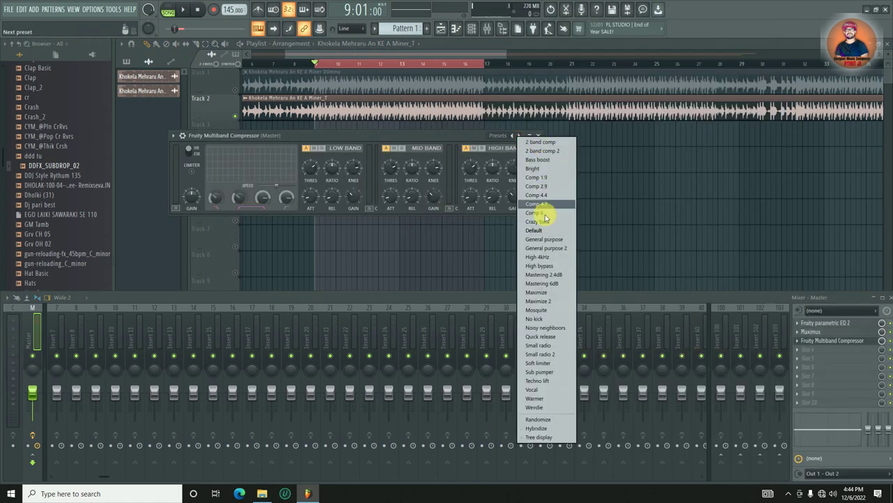
click(552, 275)
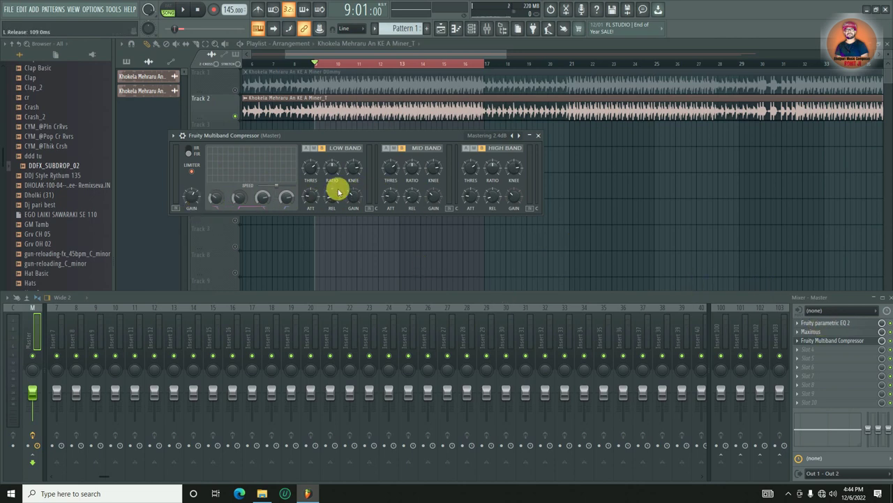
Step: Fine-tune the multiband compressor's LOW BAND settings slightly while auditioning the selected bars
key(space)
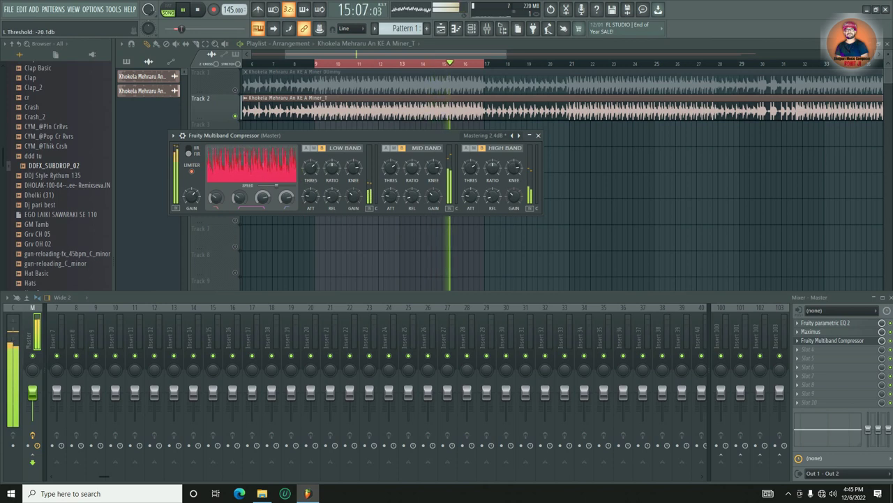
drag(335, 165, 334, 169)
key(space)
drag(296, 140, 386, 179)
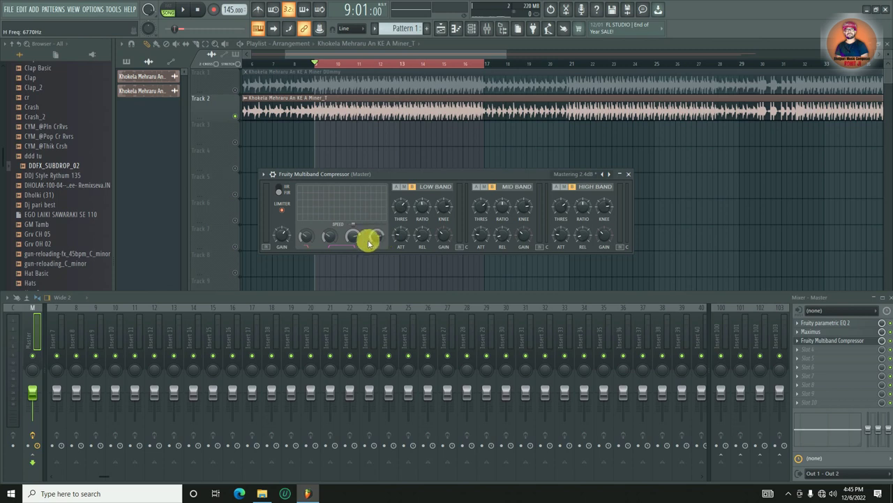
Step: Audition the selected bars through the multiband compressor, check its master gain and close the plugin
key(space)
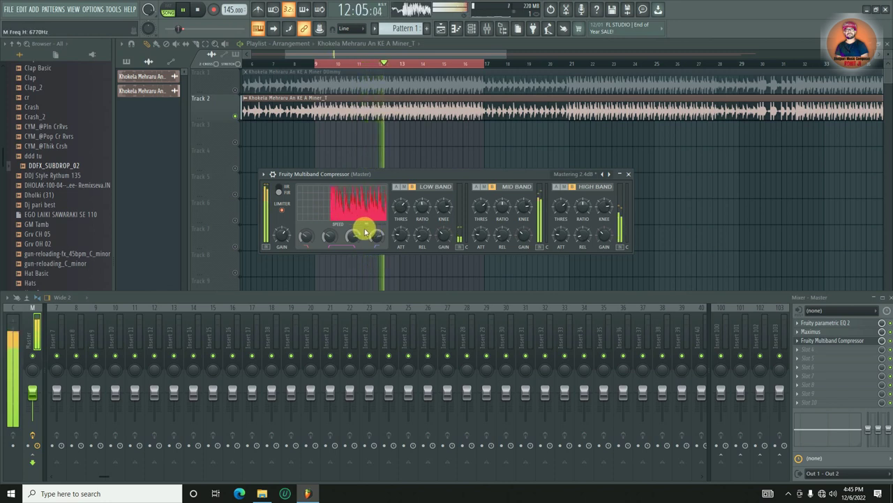
key(space)
click(629, 174)
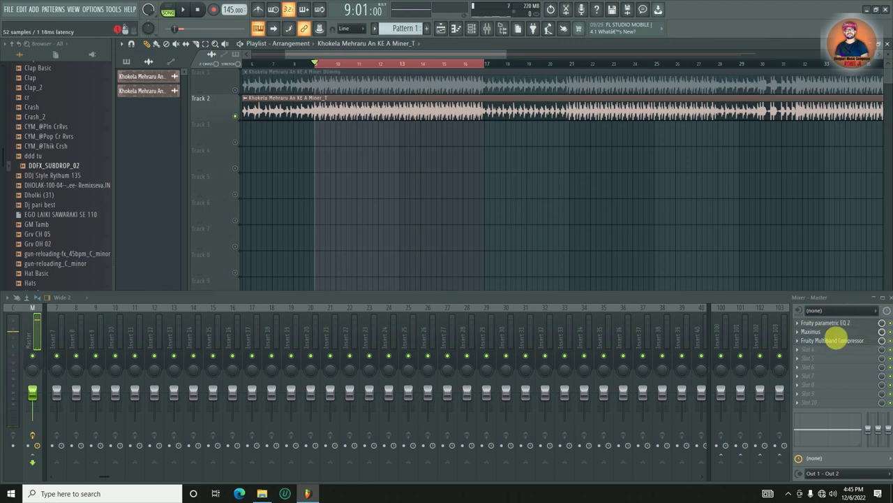
click(824, 342)
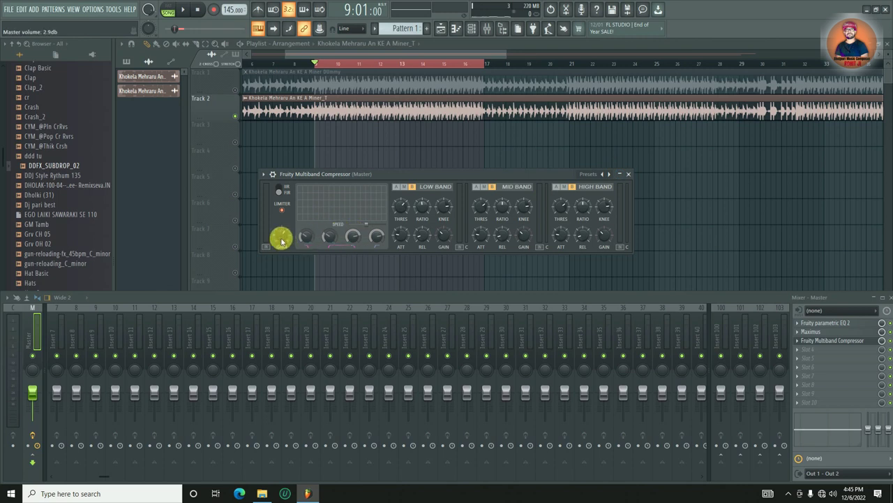
click(629, 175)
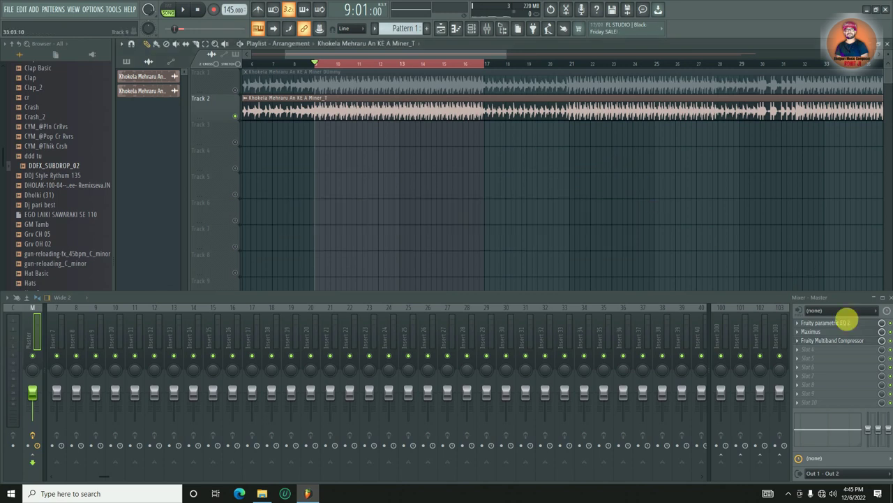
Step: Load Pro-C 2 into the Master track's fourth effect slot and audition the selected bars with its default setting
click(804, 354)
click(677, 48)
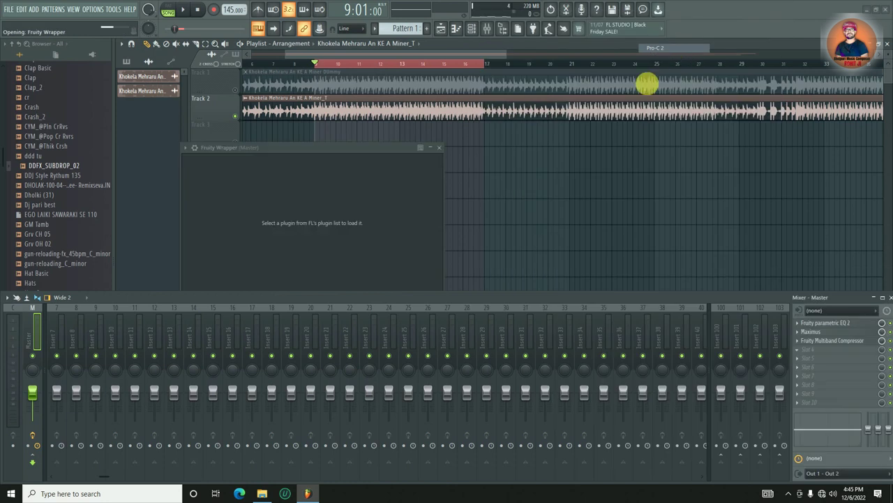
drag(377, 149, 455, 108)
drag(654, 300, 656, 328)
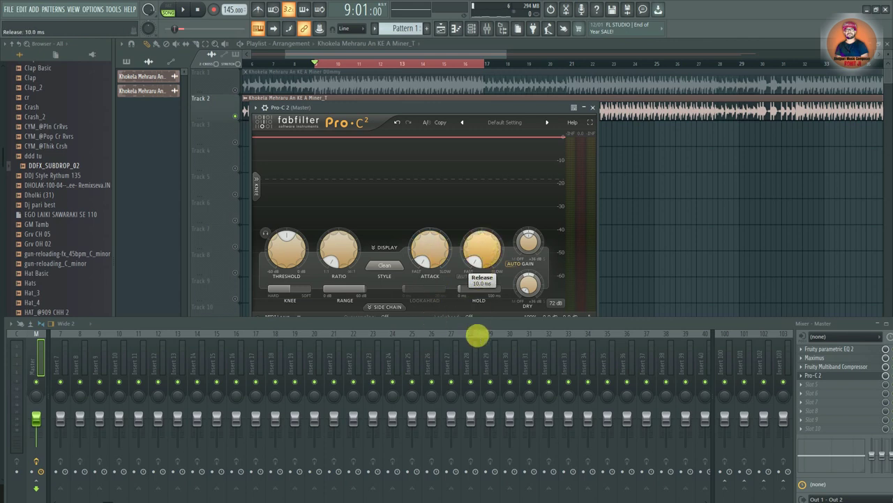
key(space)
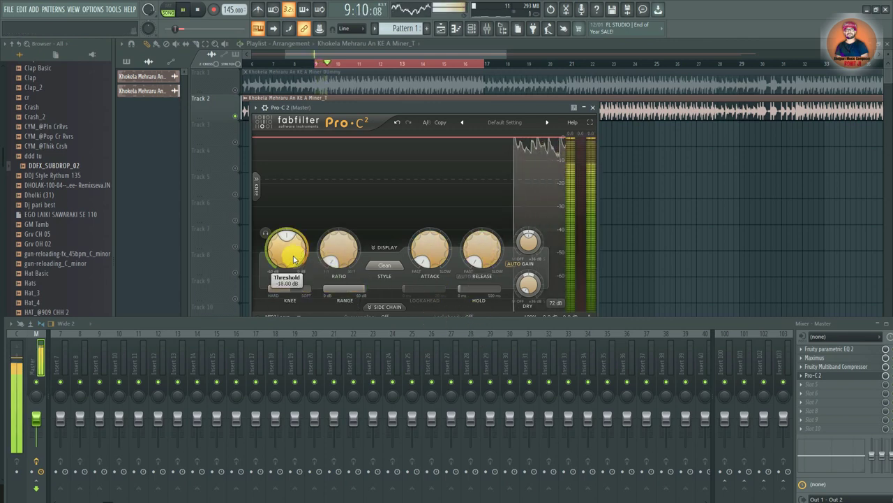
key(space)
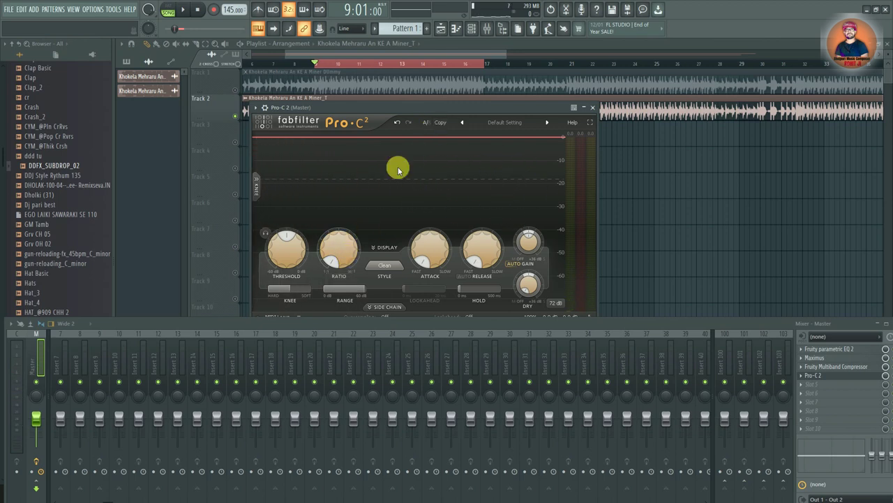
Step: Raise Pro-C 2's ratio and attack slightly and set its release to about 43.5 ms during playback
key(space)
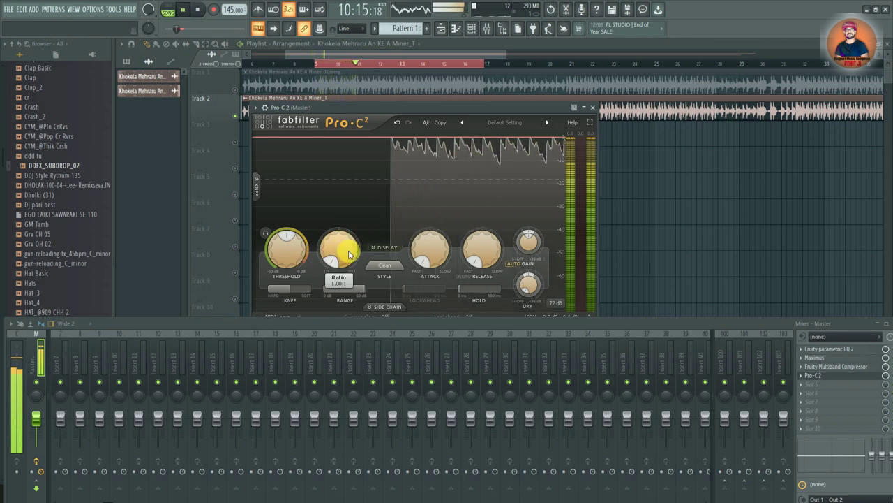
drag(347, 252, 338, 231)
drag(434, 251, 423, 207)
mouse_move(481, 243)
mouse_down()
mouse_move(485, 147)
mouse_move(477, 257)
mouse_up()
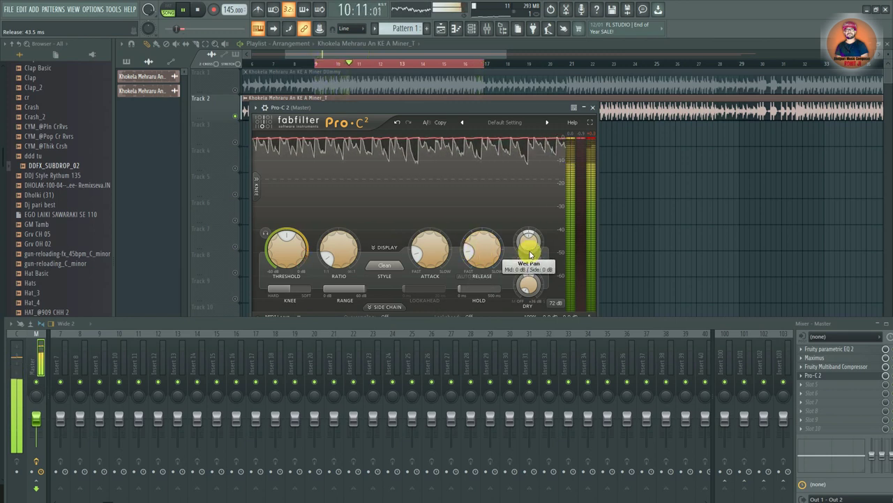
key(space)
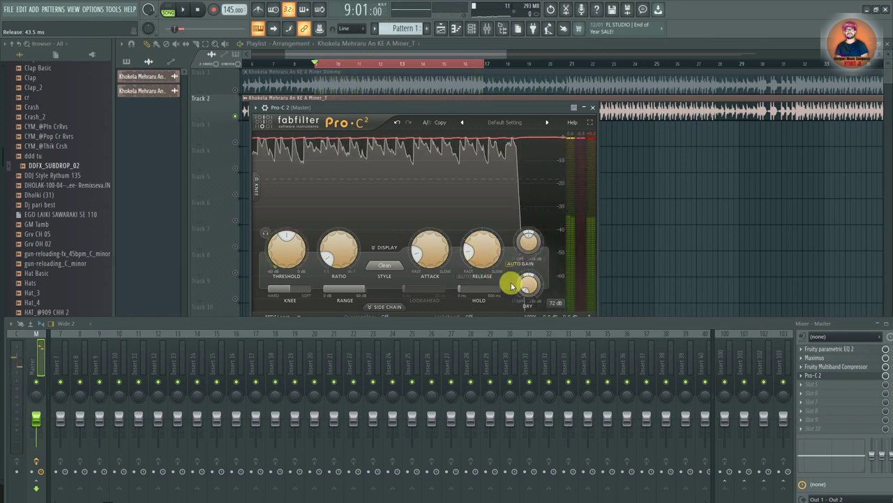
click(593, 108)
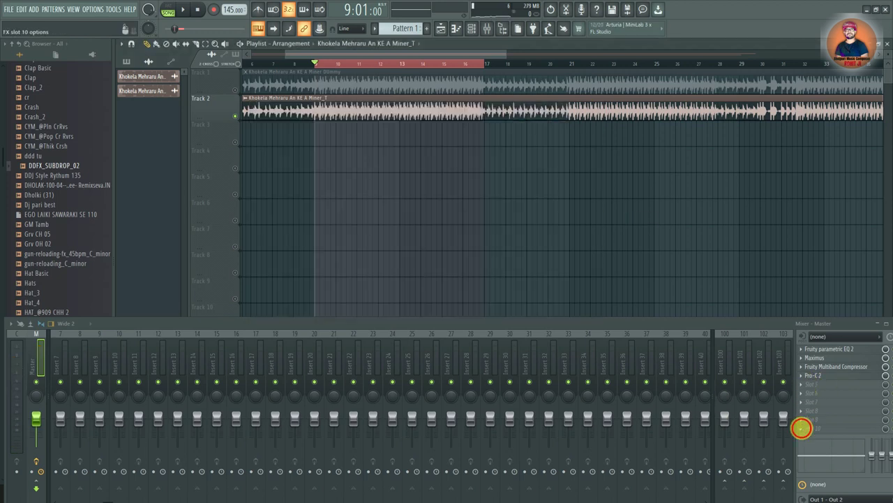
Step: Add Fruity dB meter to the Master track's tenth effect slot and close its window
click(801, 427)
click(754, 257)
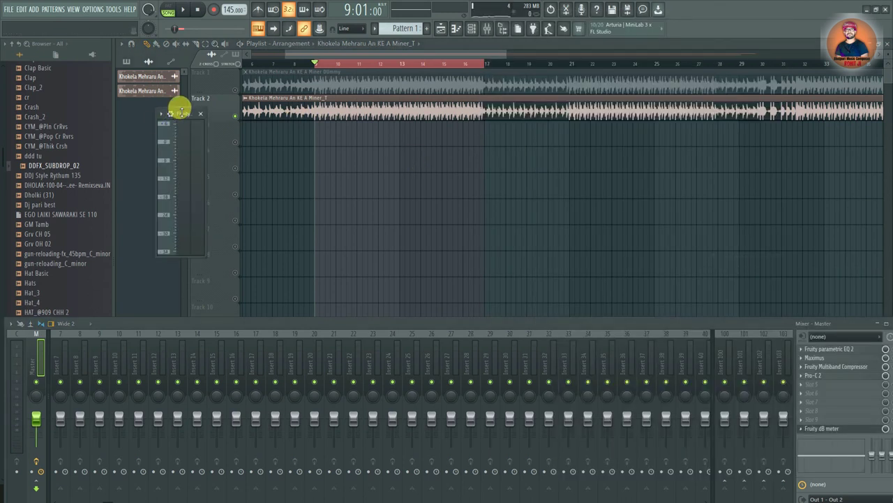
click(201, 113)
Step: Load Pro-L 2 into the Master track's fifth effect slot and clear the mixer away so its controls are fully visible
click(837, 390)
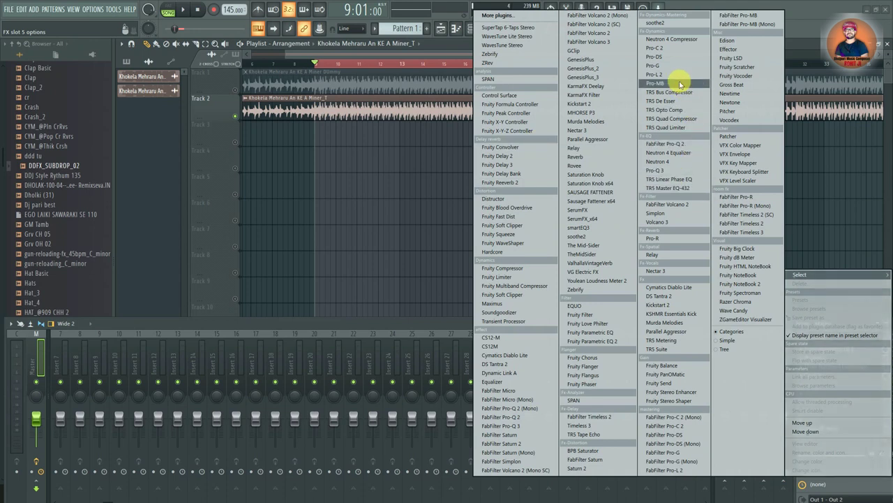
click(656, 74)
drag(402, 166, 379, 56)
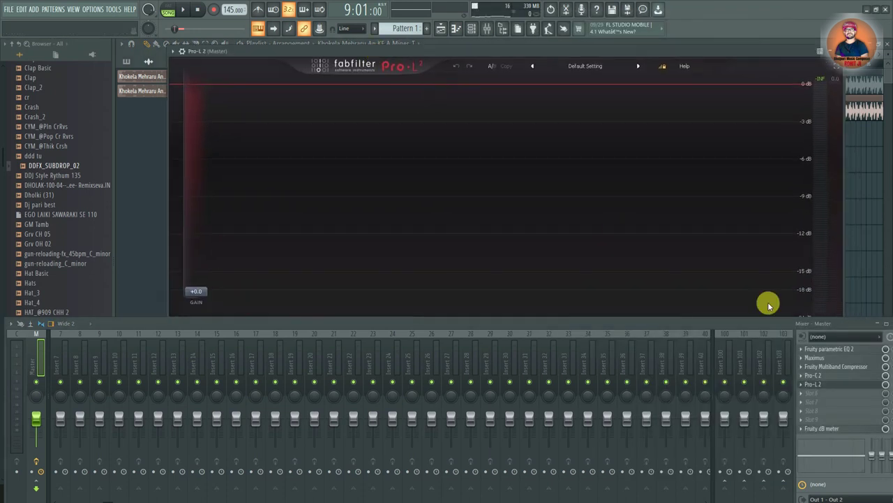
drag(861, 327, 822, 340)
click(859, 336)
Step: Audition the selected bars through Pro-L 2, raise its gain to about +2.56 dB and close the plugin
key(space)
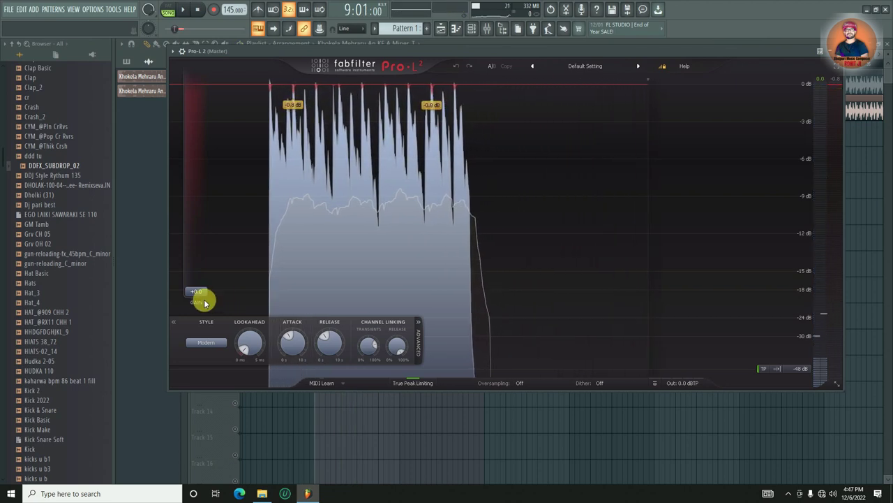
mouse_move(200, 297)
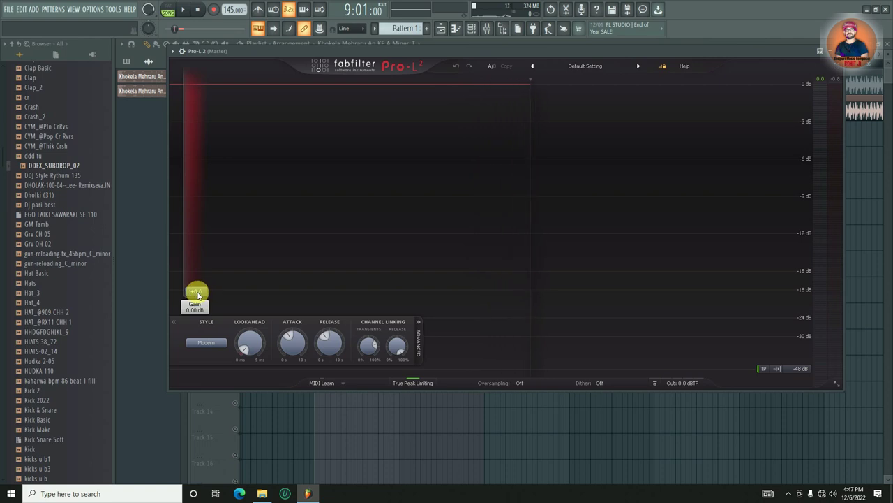
key(space)
drag(198, 296, 200, 277)
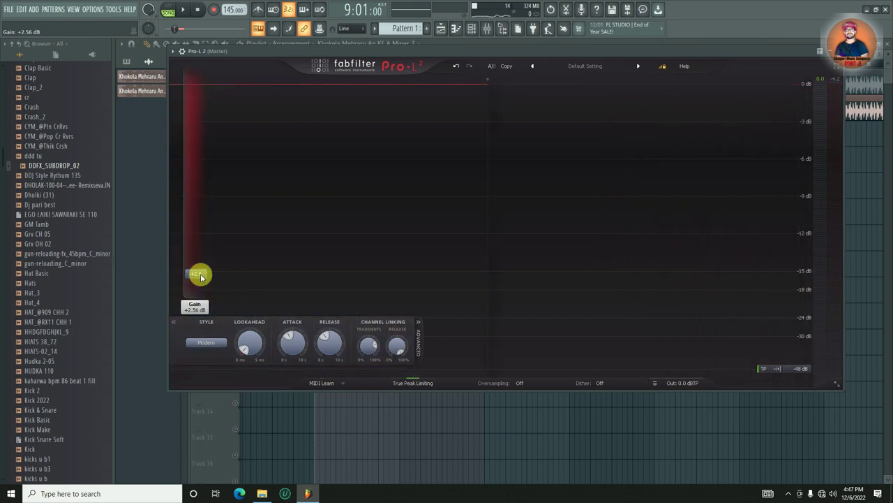
click(836, 52)
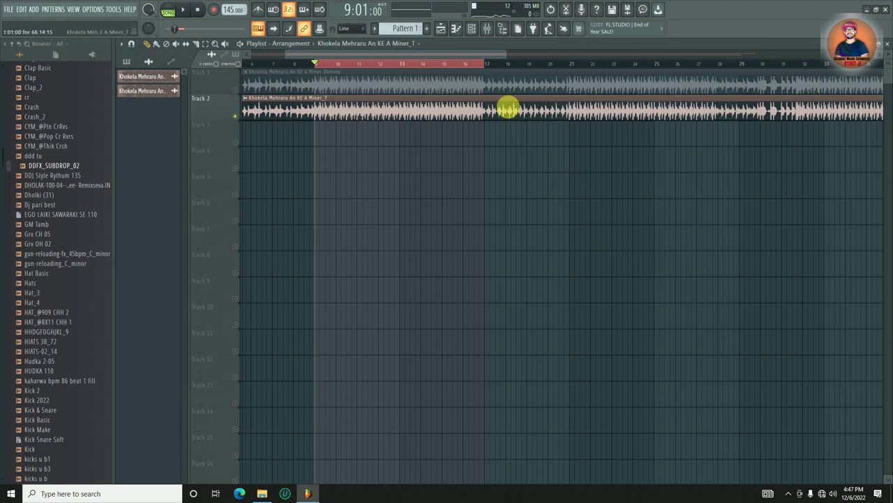
scroll(517, 144, down, 3)
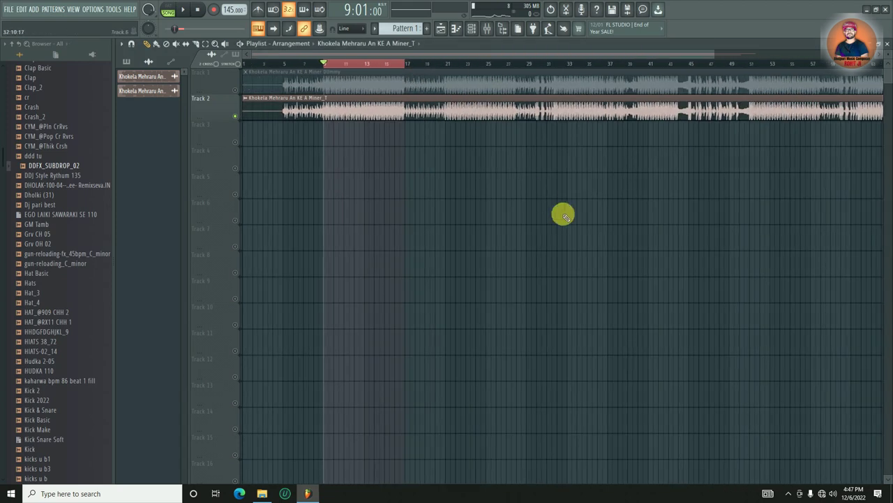